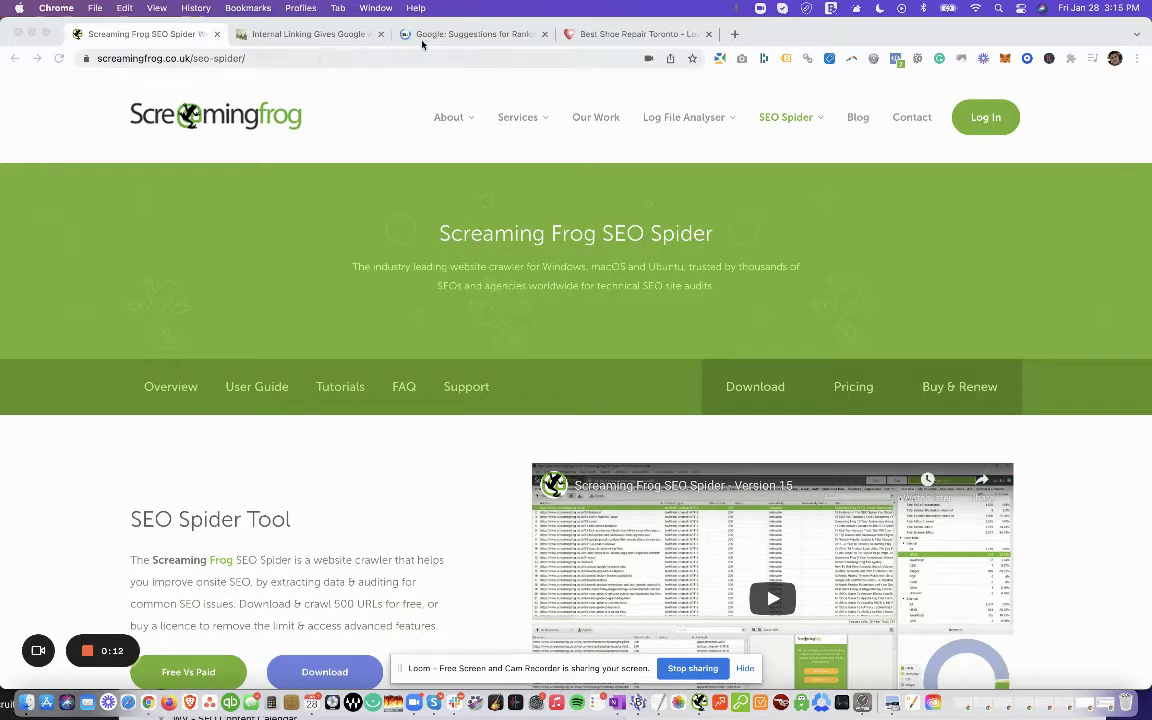
Open the ugg-boot-cleaning page from the loveyourshoes.ca page sitemap and reveal its full address
left_click(620, 34)
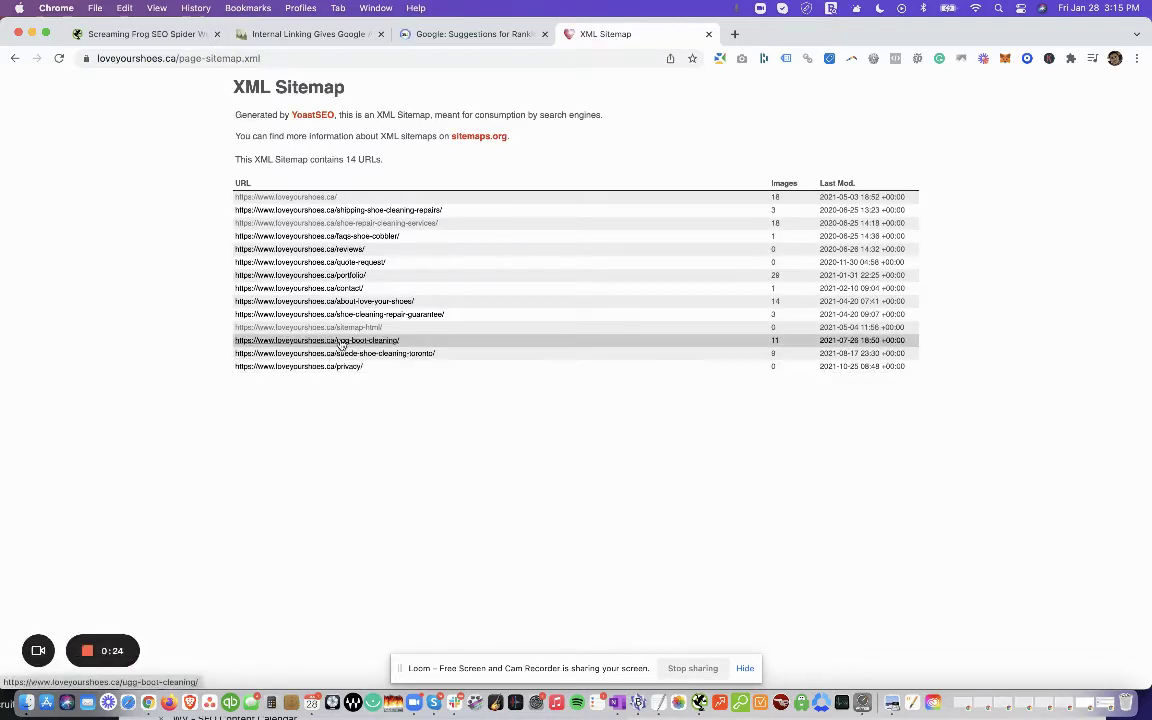
left_click(350, 343)
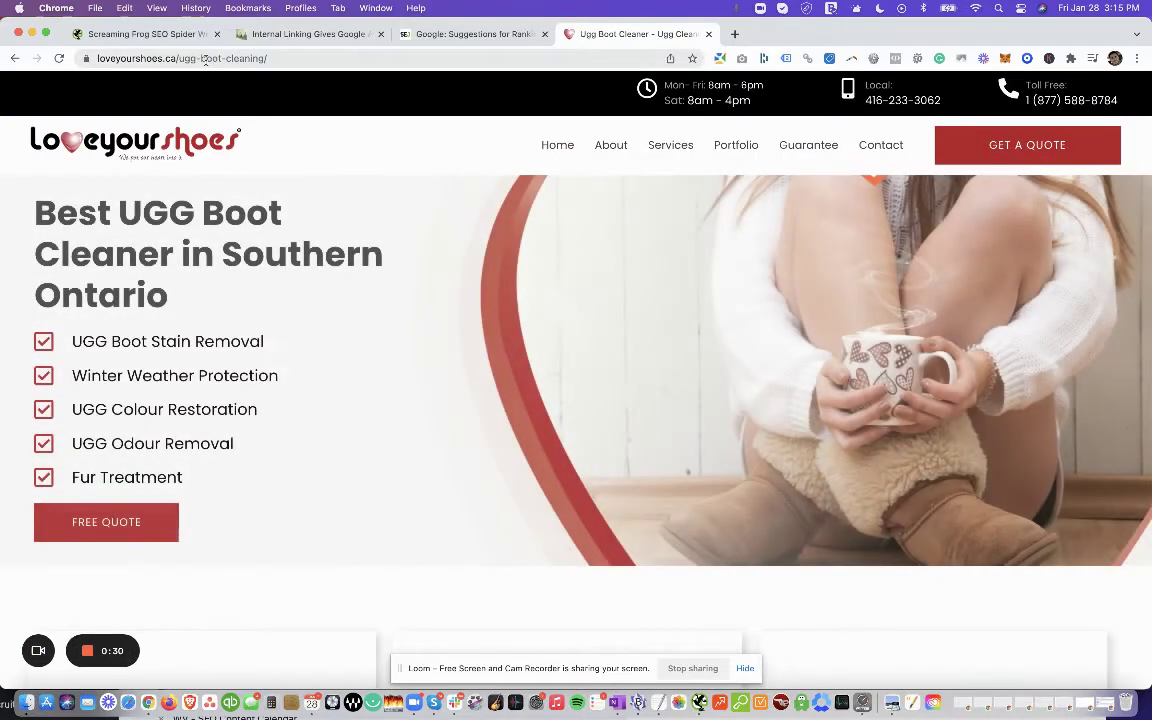
left_click(225, 58)
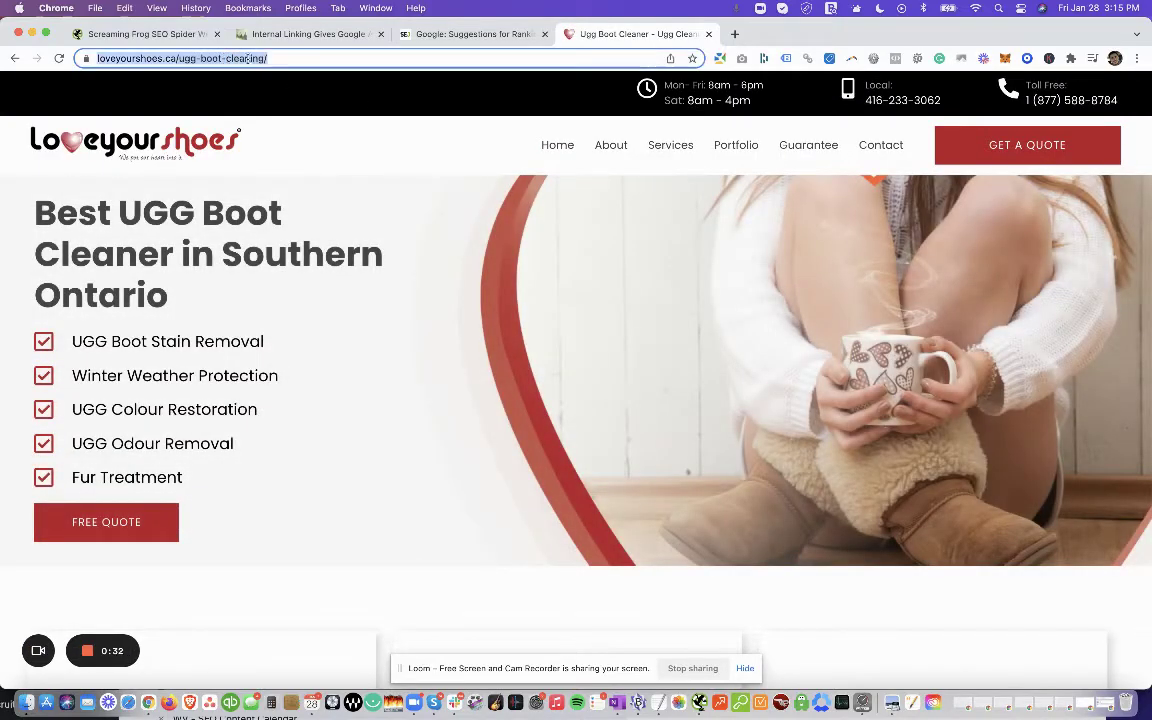
key("Right")
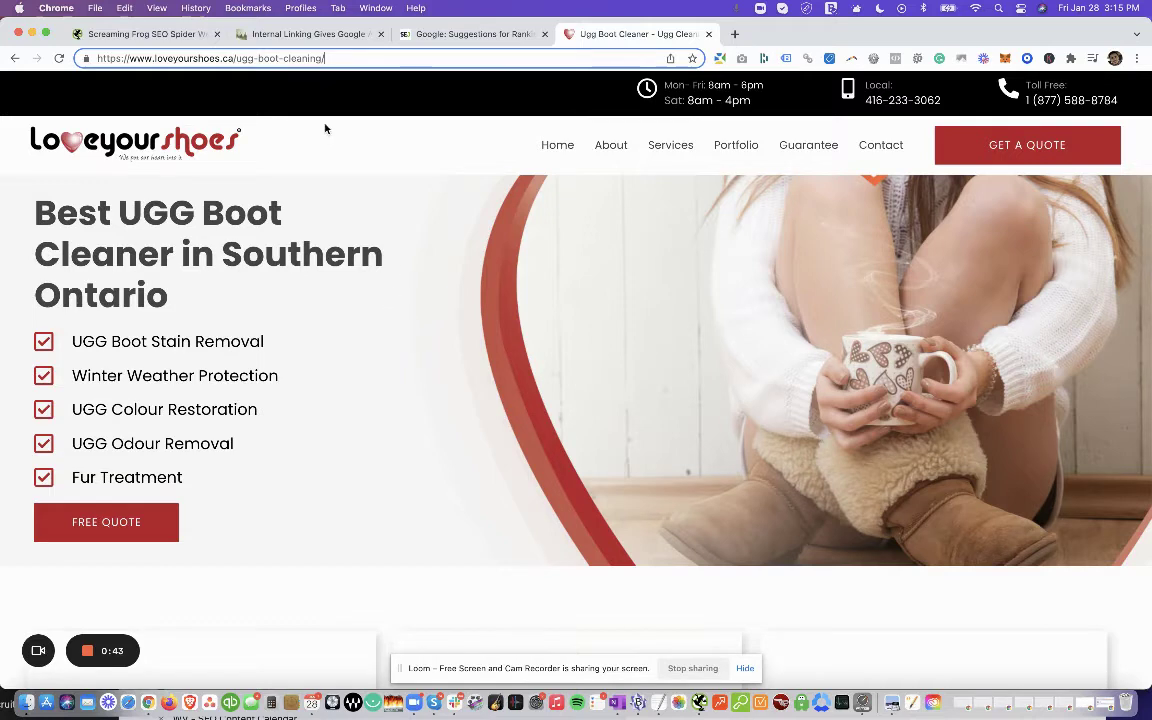
Read the Search Engine Roundtable and Search Engine Journal articles on internal linking and return to the UGG boot cleaning page
left_click(305, 35)
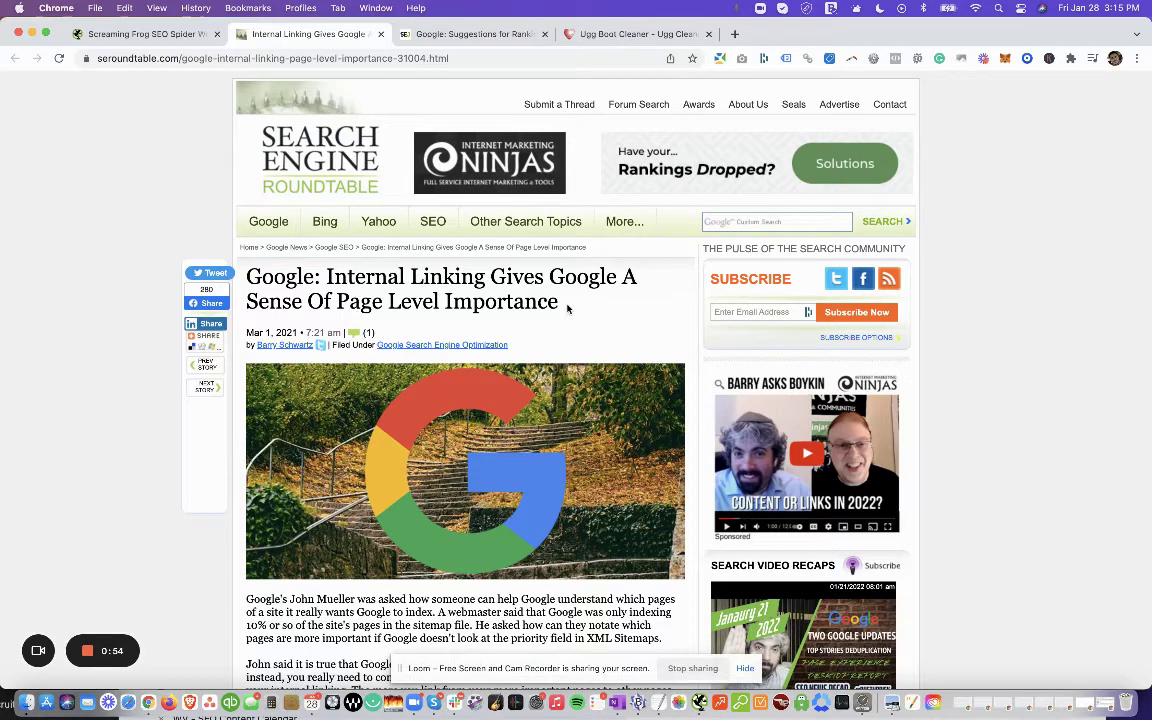
left_click(436, 36)
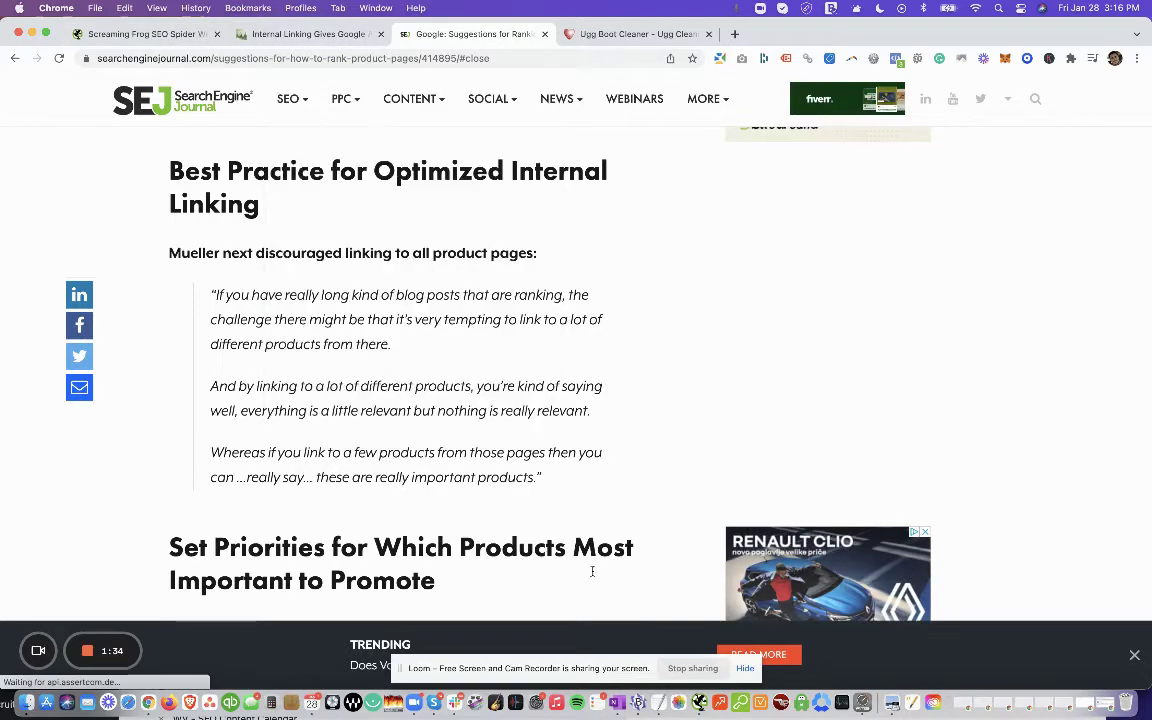
left_click(632, 35)
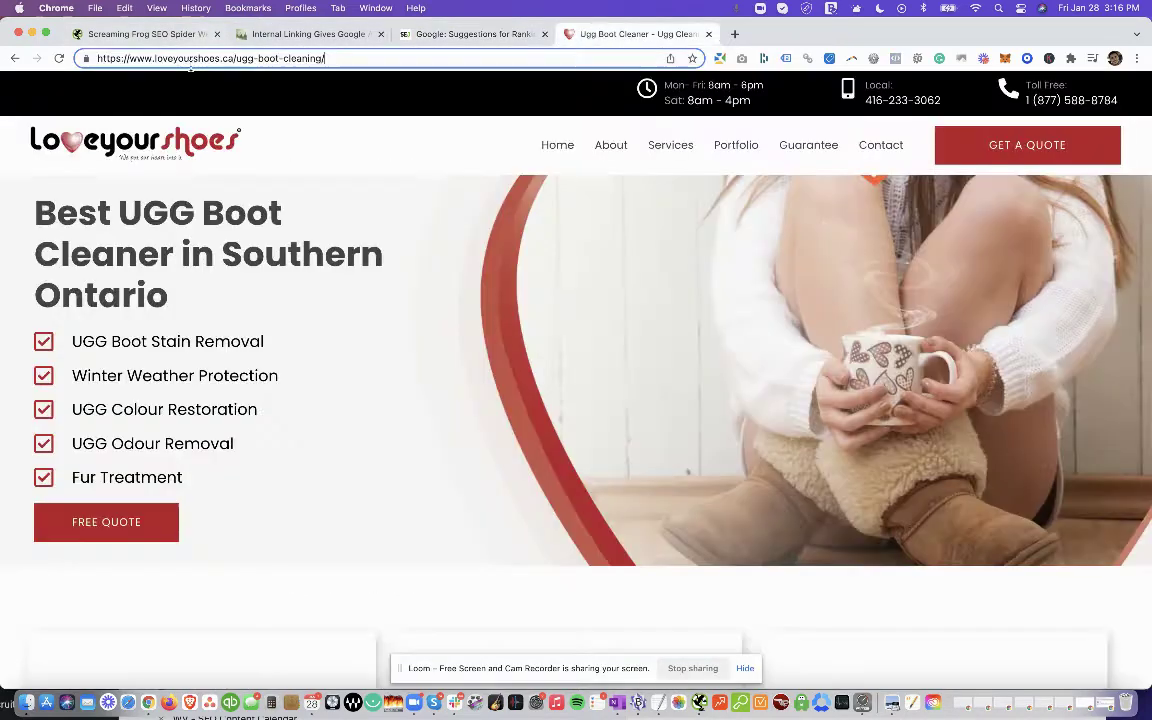
Highlight the site's root address, switch to Screaming Frog SEO Spider and show the internal HTML pages of the crawl
left_click_drag(237, 58, 95, 58)
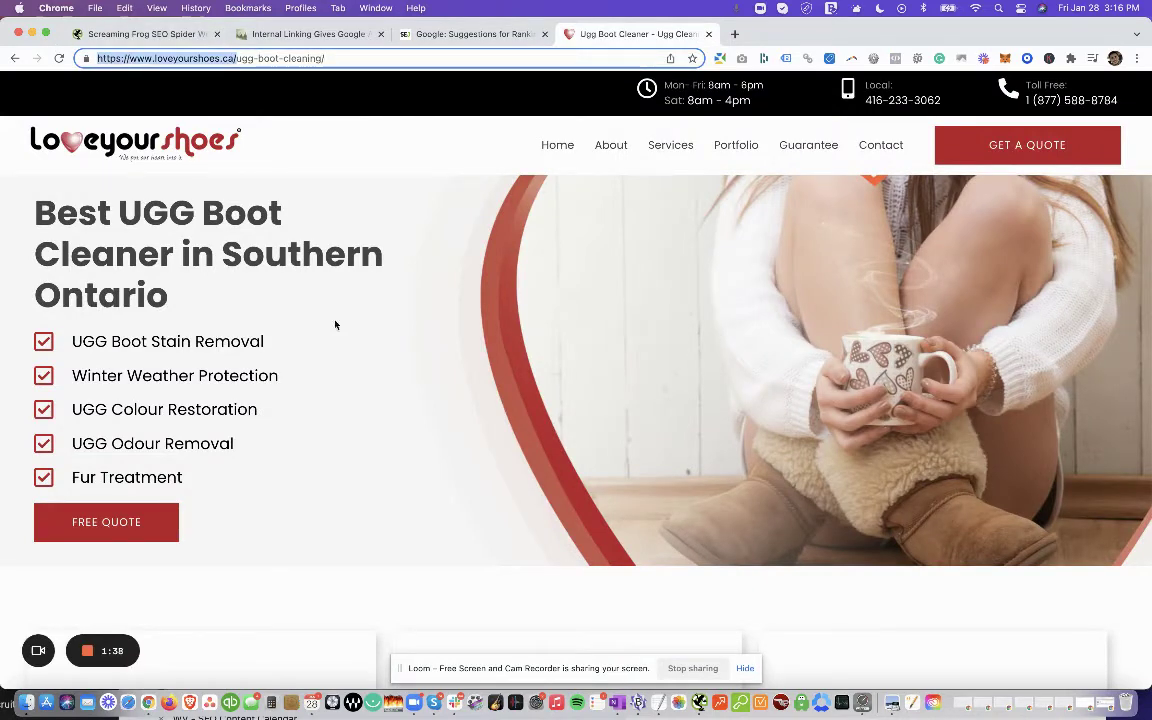
left_click(700, 706)
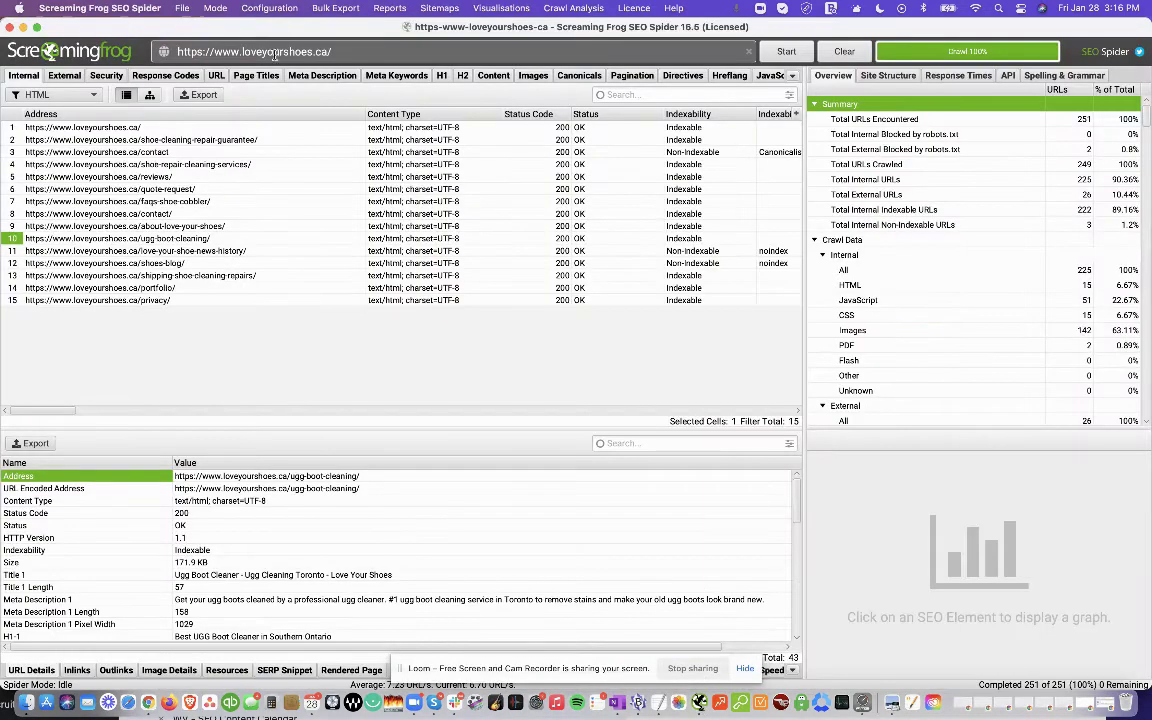
left_click(318, 47)
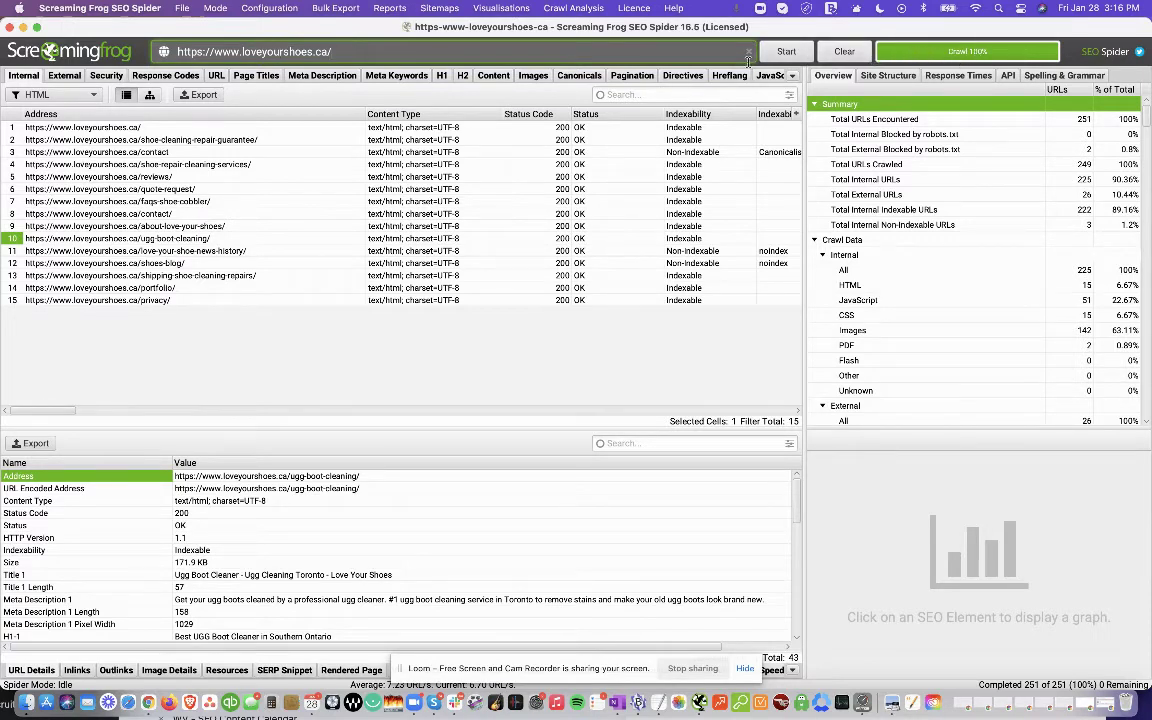
left_click(866, 289)
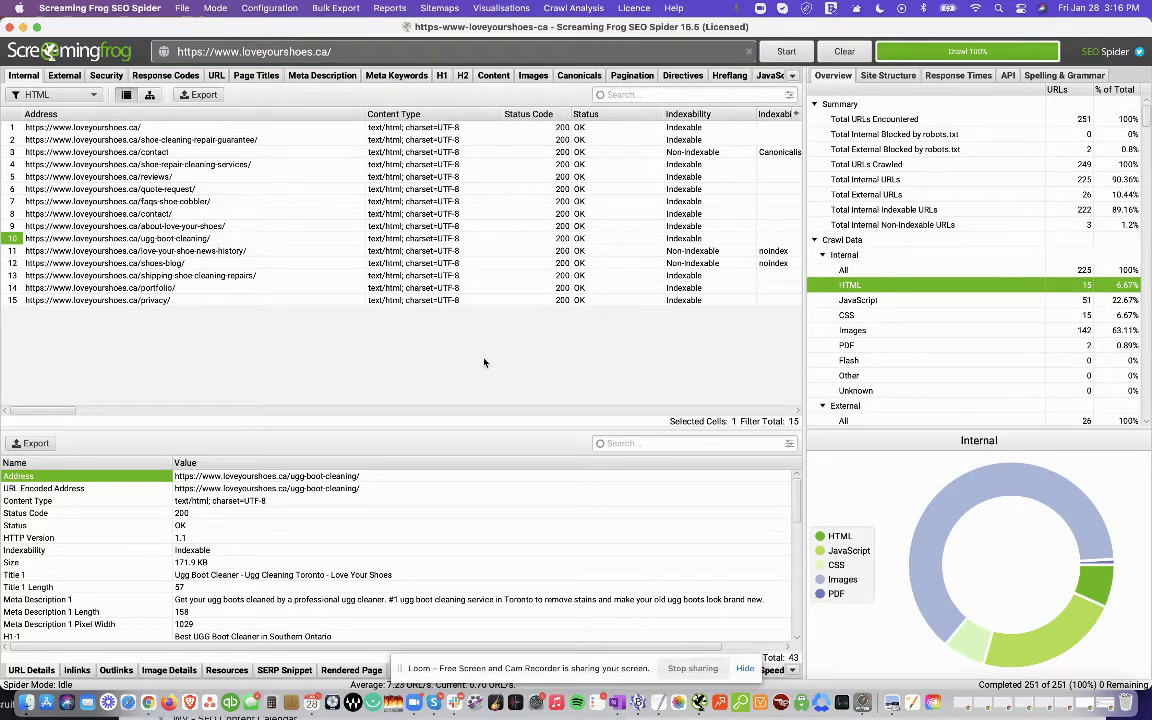
Filter the crawled HTML pages by /ugg-boot-cleaning/, copied from the page's address in Chrome, and select the matching page
left_click(630, 96)
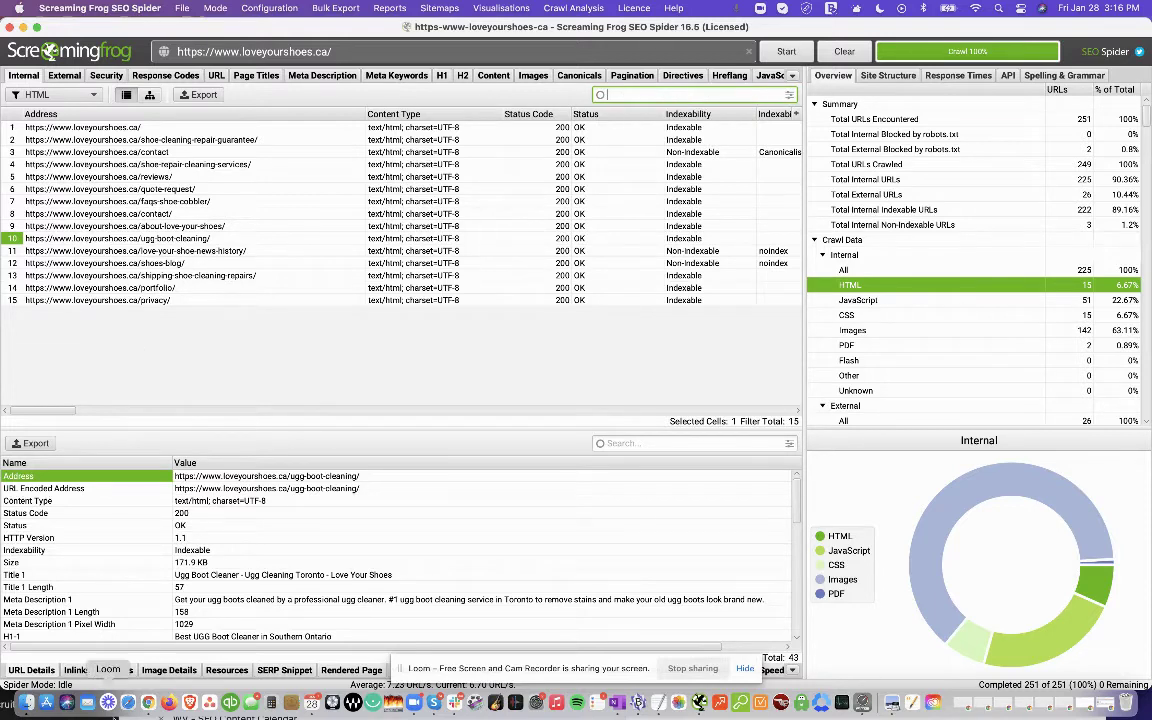
left_click(148, 703)
left_click_drag(324, 58, 233, 58)
key("super+c")
key("super+Tab")
key("super+v")
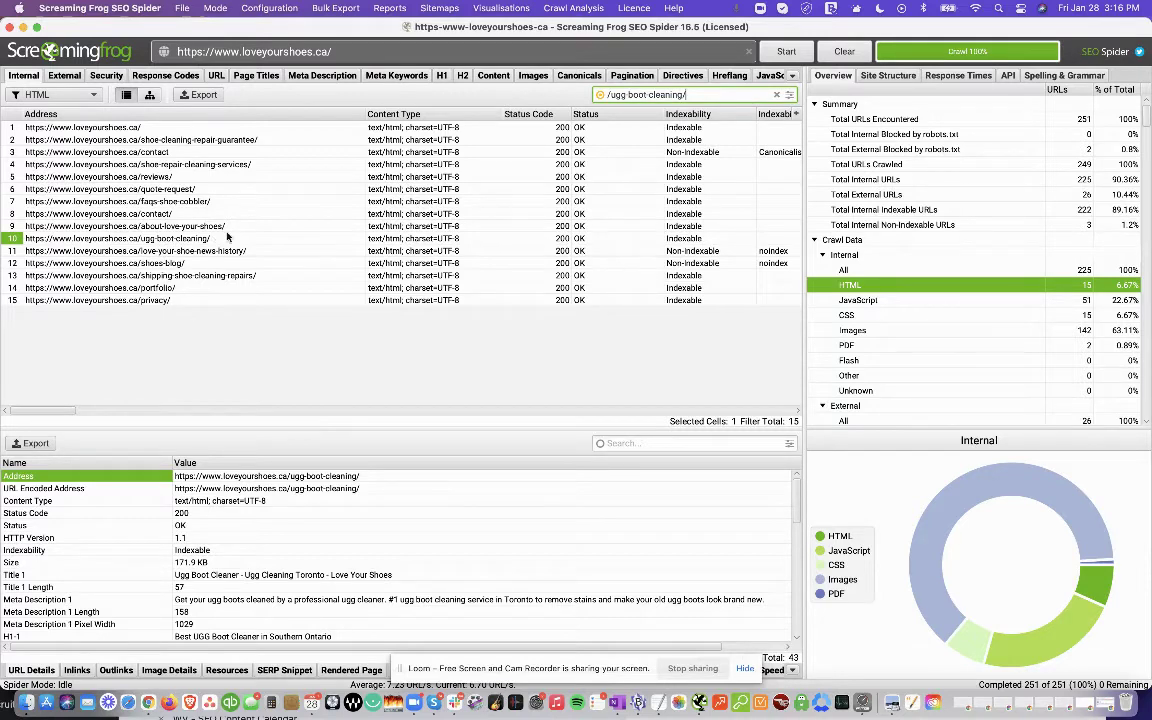
key("Return")
left_click(127, 131)
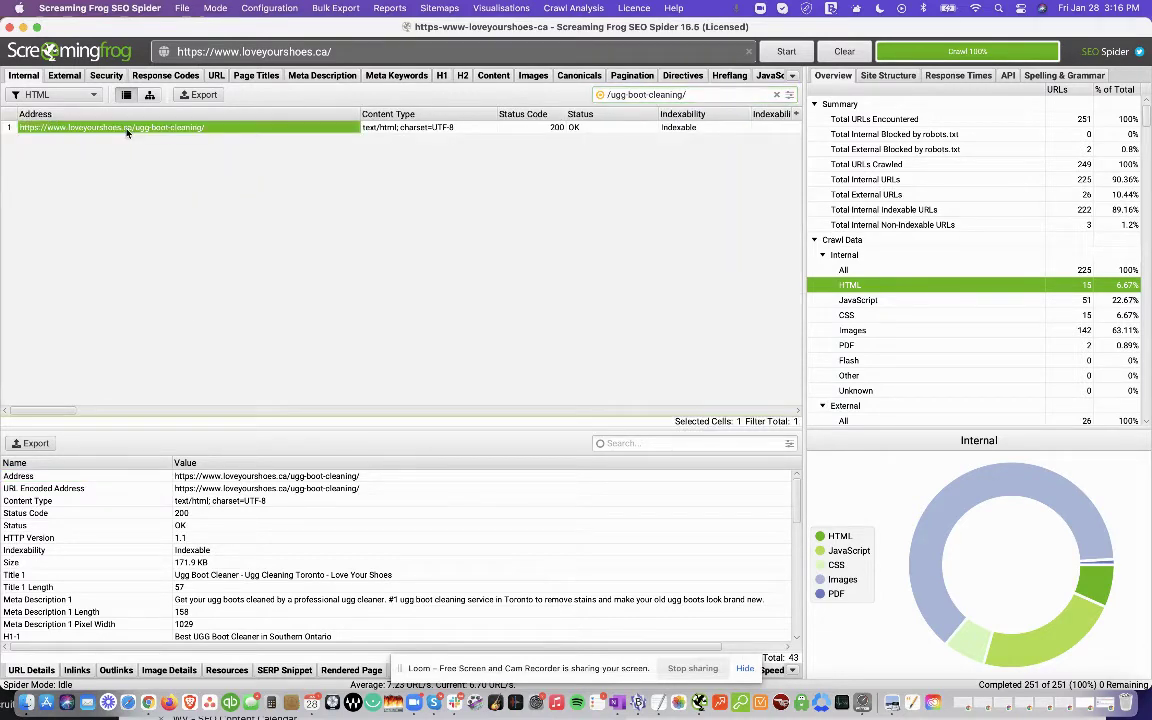
List the inlinks of the selected page and examine the anchor texts of the links from the homepage and the services page
left_click(78, 670)
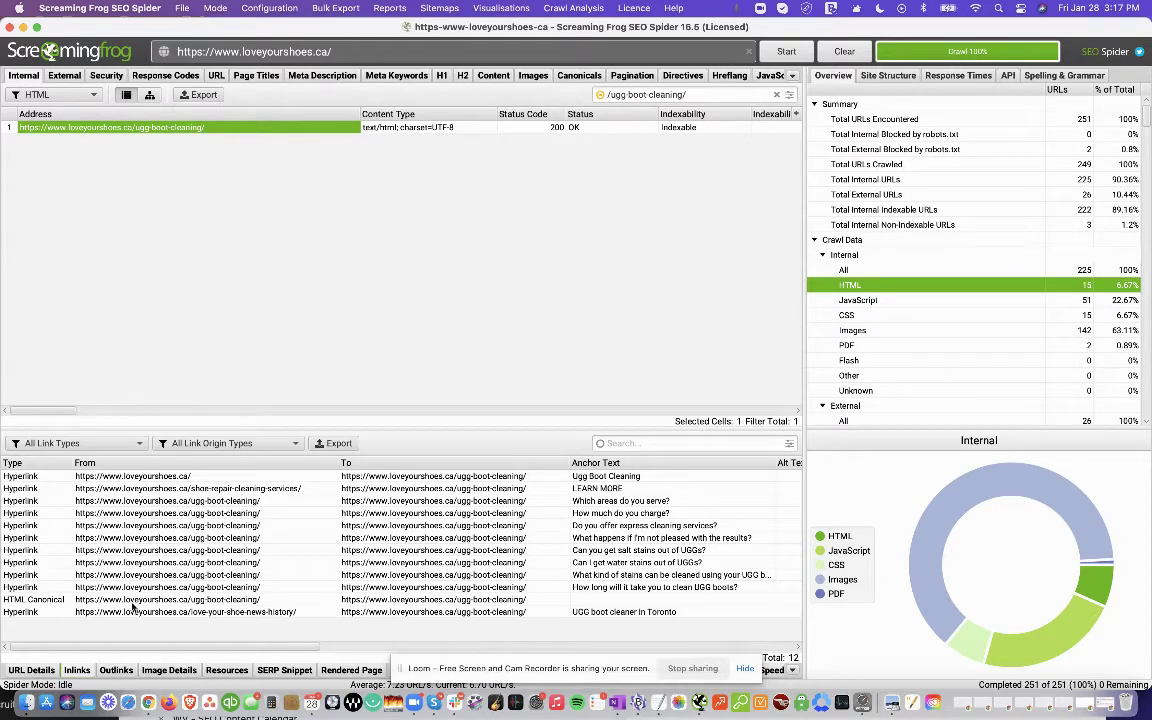
left_click(116, 481)
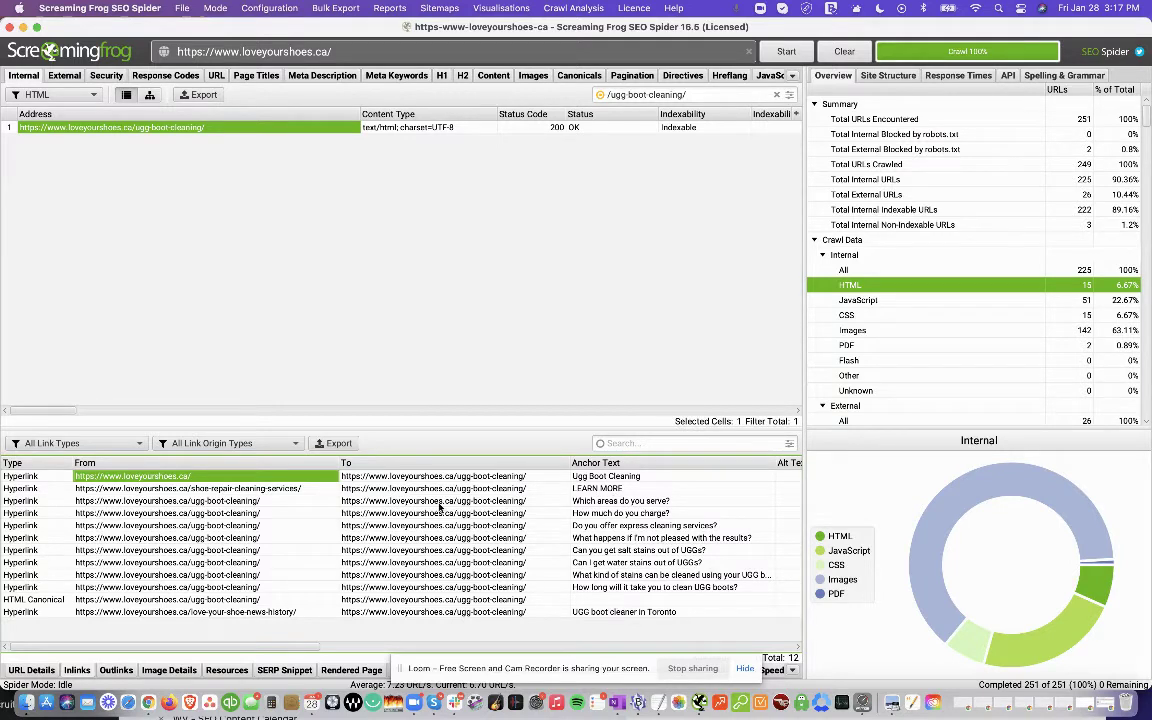
left_click(587, 477)
left_click(587, 489)
Open the linking shoe-repair-cleaning-services page in the browser and find "learn more" on it
left_click(221, 489)
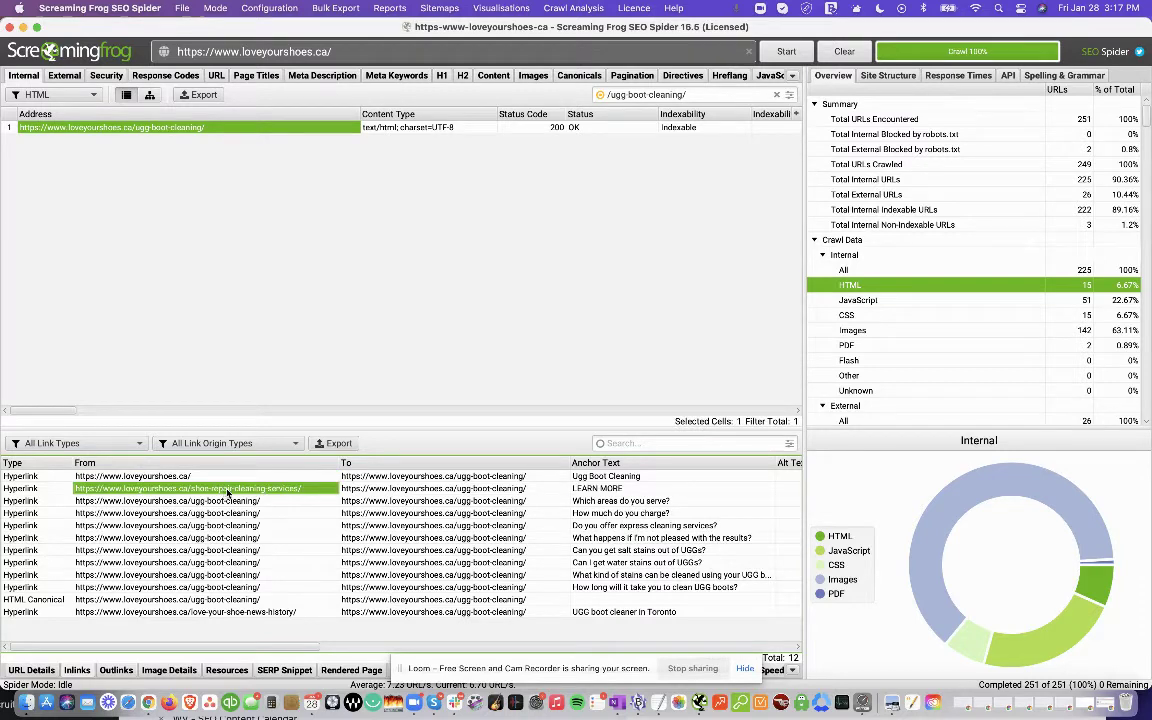
right_click(213, 493)
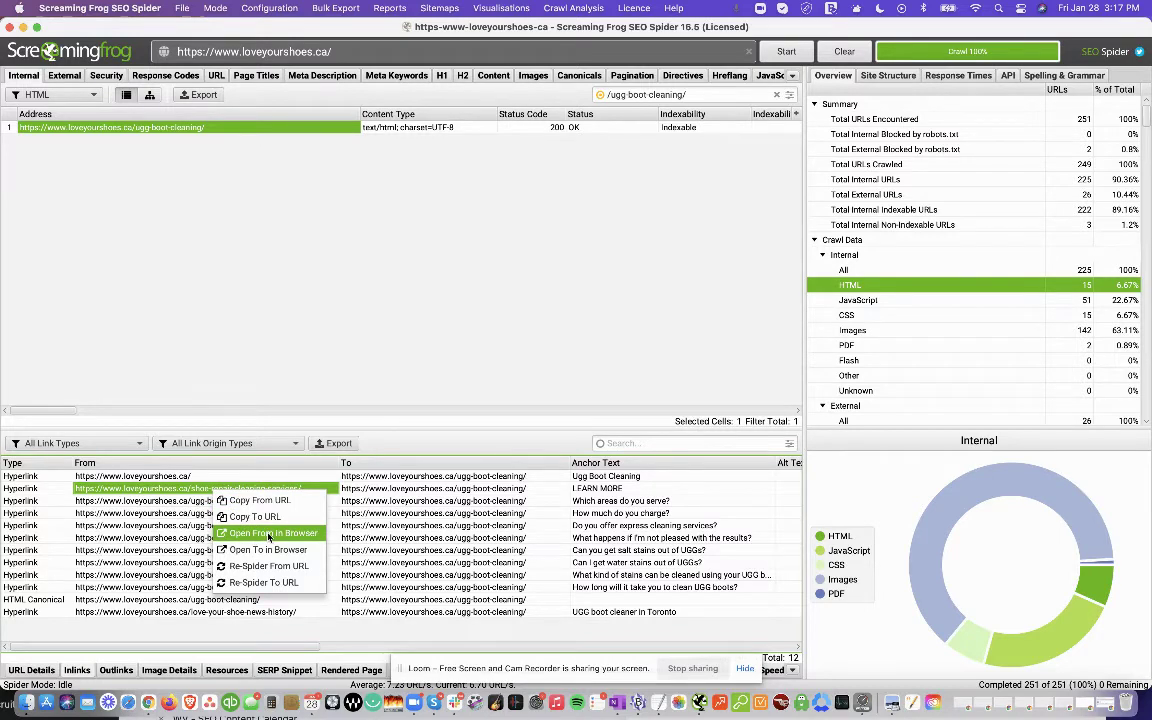
left_click(268, 537)
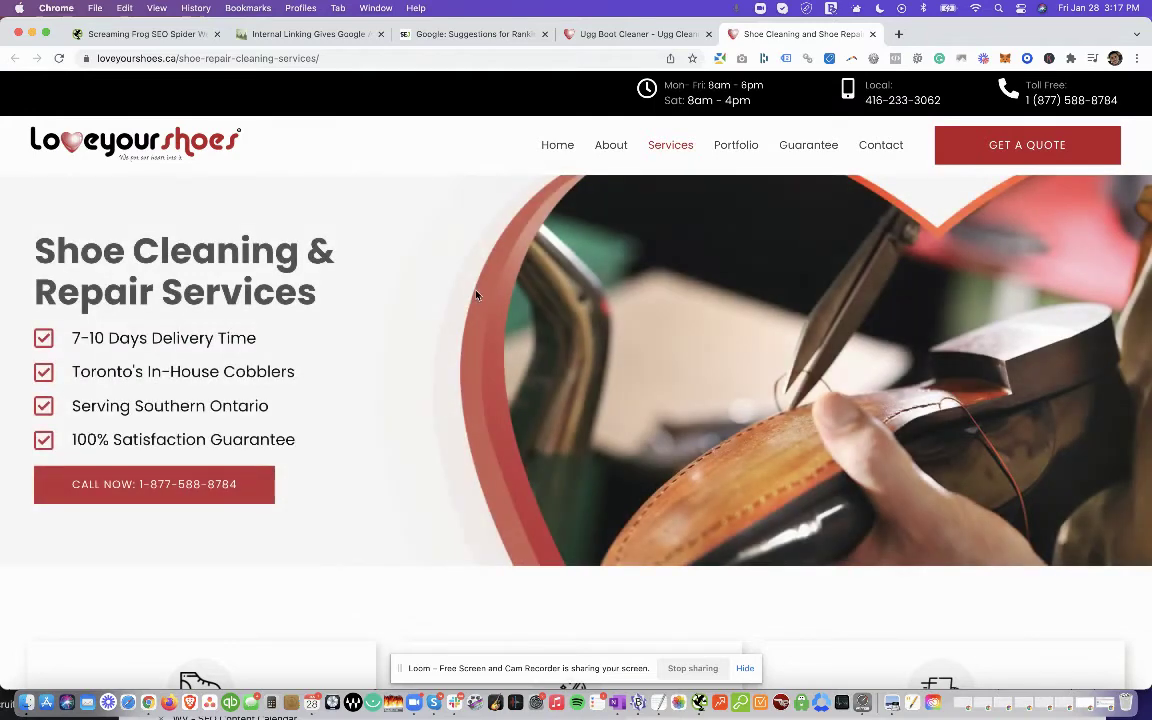
key("super+f")
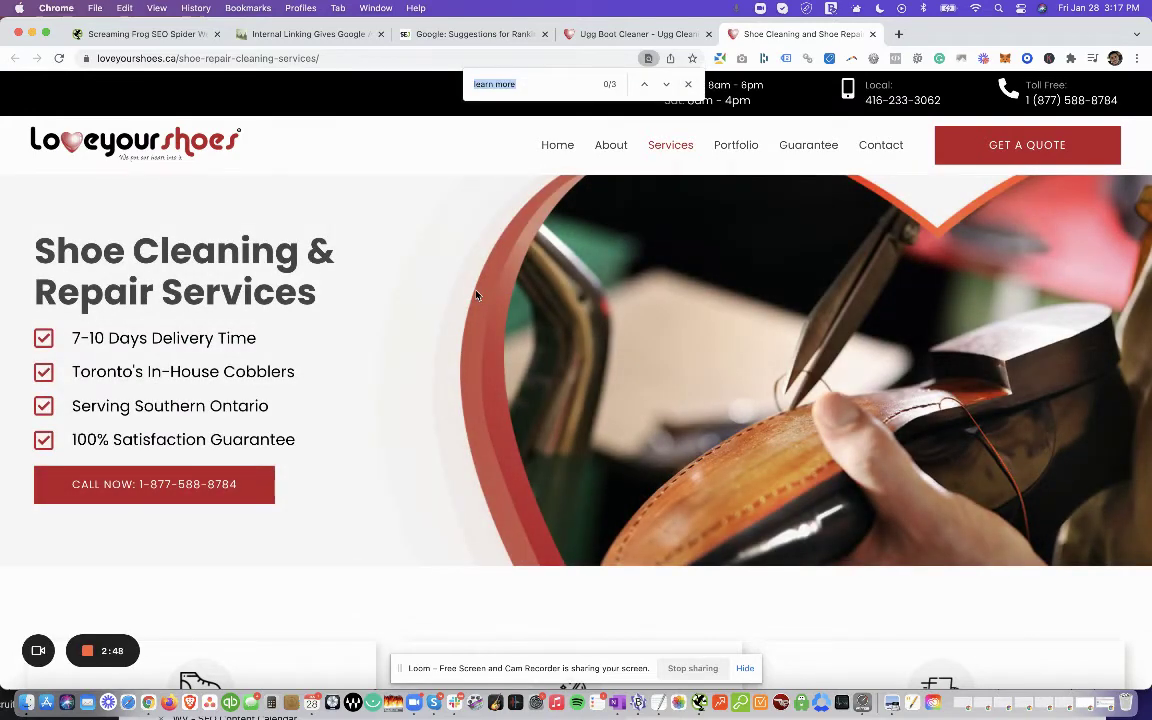
type("learn more")
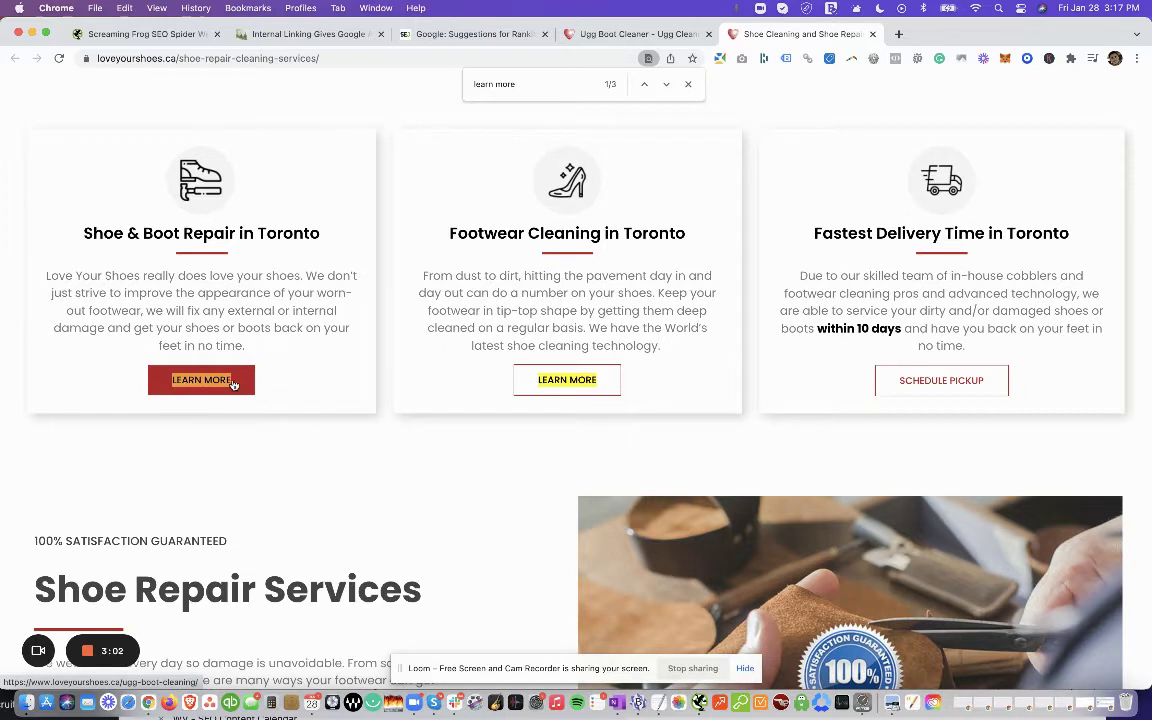
Examine the "Shoe & Boot Repair in Toronto" heading above the first Learn More link by highlighting its wording
left_click_drag(80, 228, 318, 232)
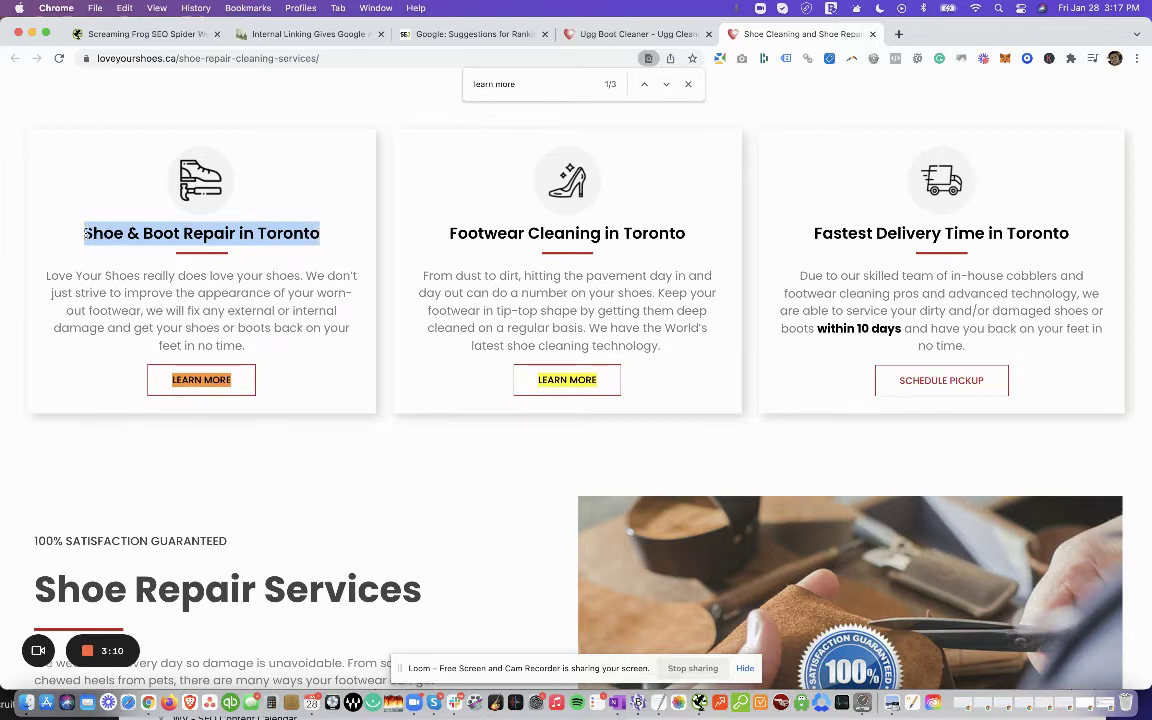
left_click_drag(82, 232, 140, 232)
left_click(205, 233)
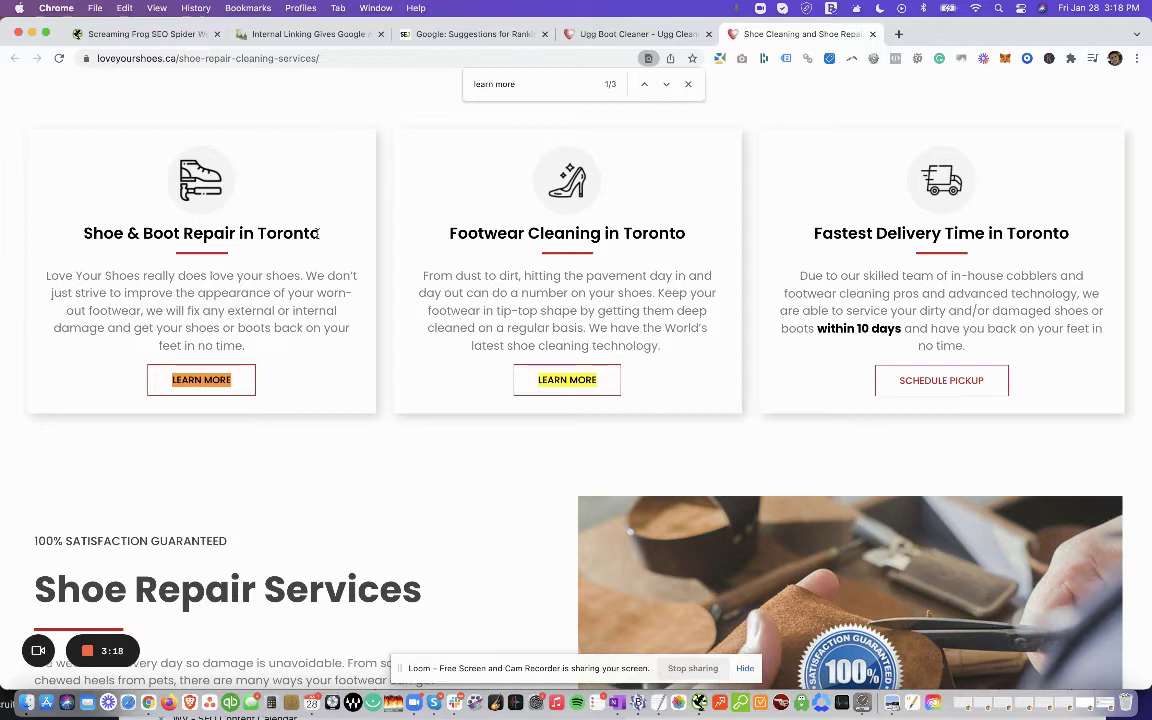
left_click_drag(318, 233, 291, 235)
triple_click(101, 247)
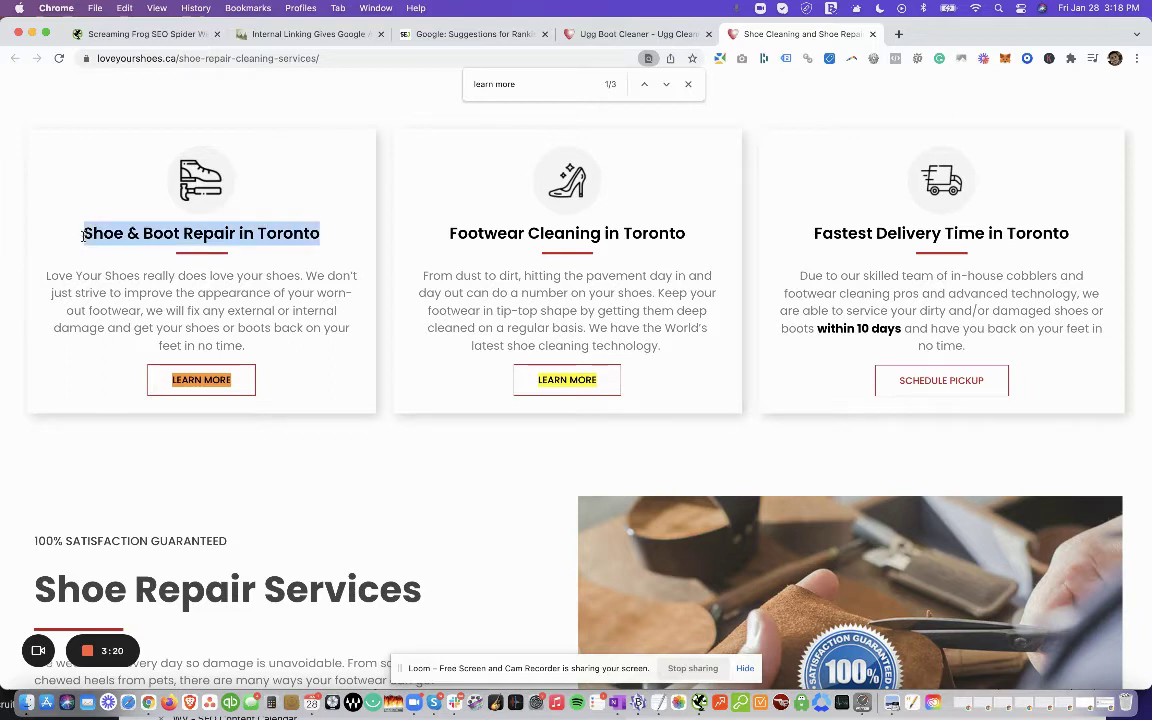
left_click(317, 233)
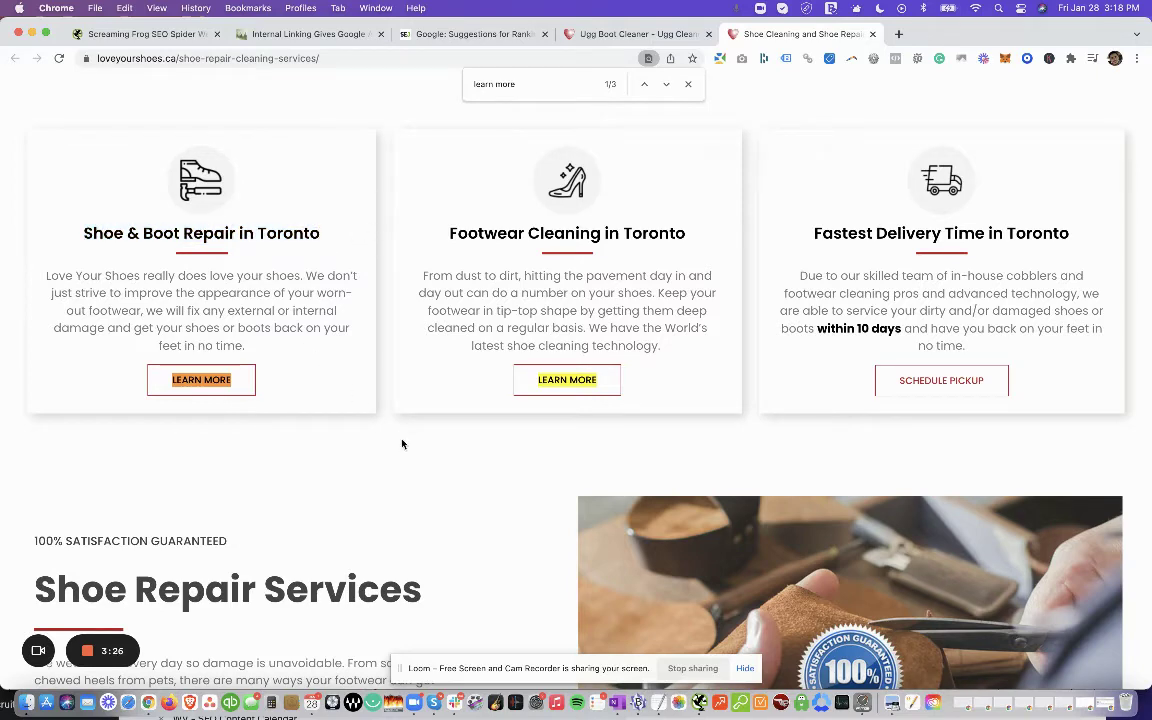
Switch to Screaming Frog and add a custom search for pages whose Content Area contains the text "ugg boot clean"
key("super+Tab")
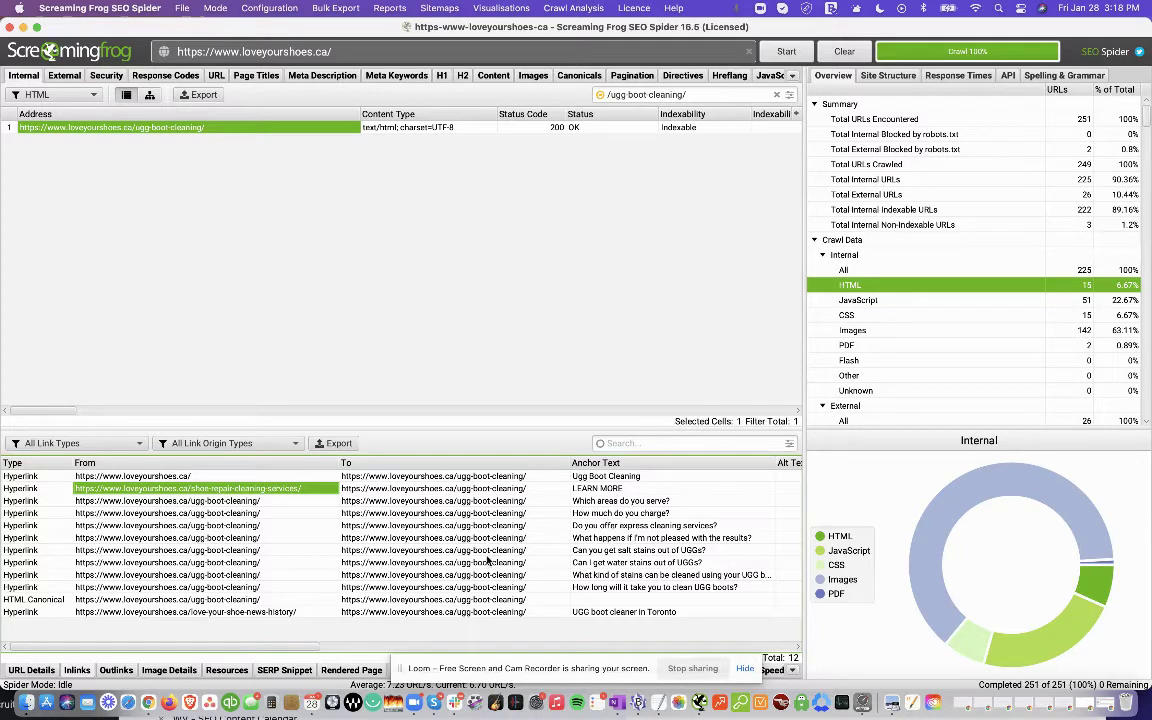
left_click(265, 9)
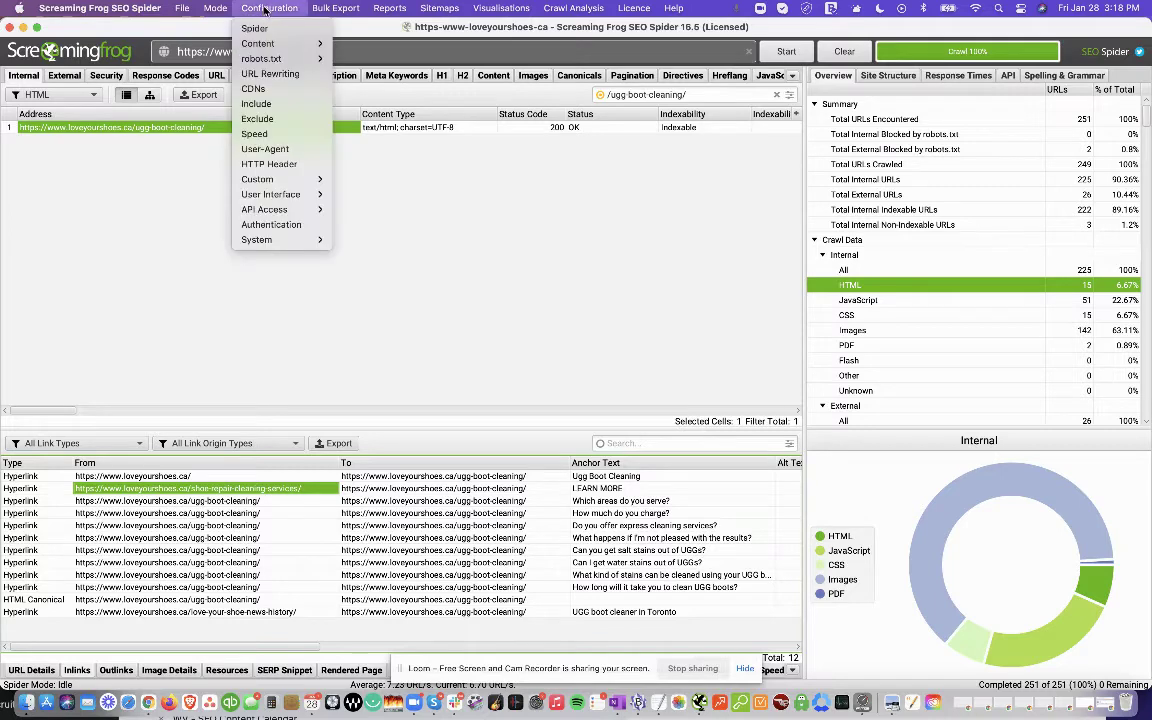
mouse_move(269, 183)
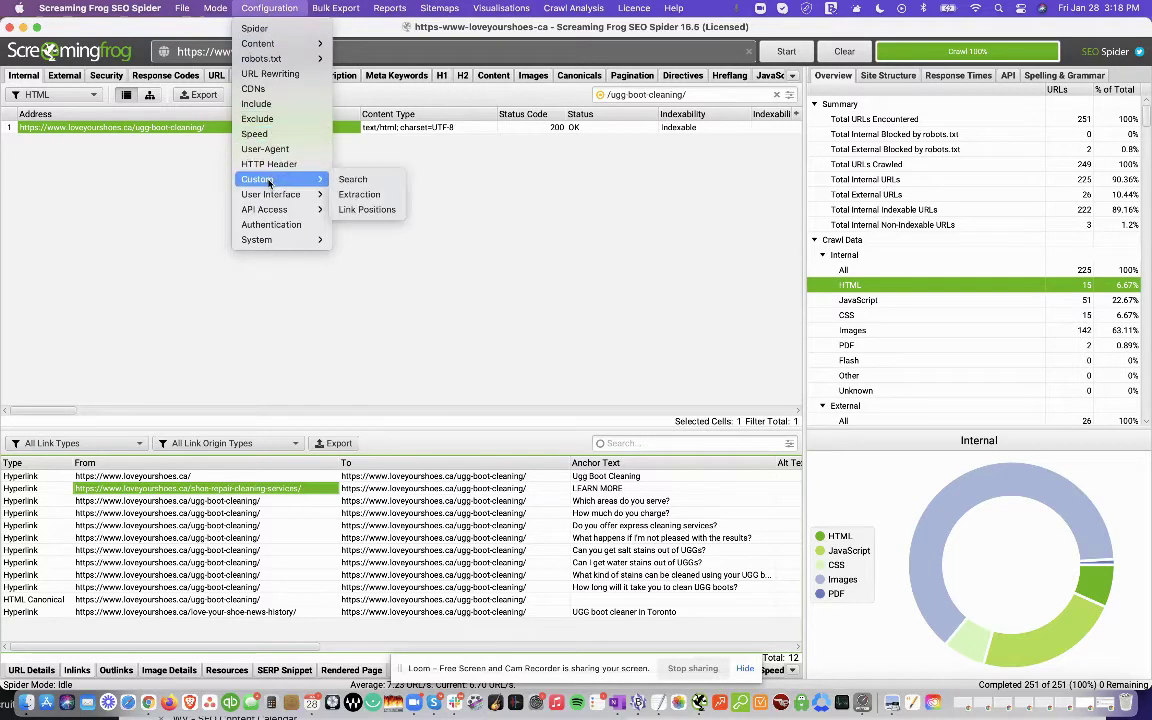
left_click(351, 179)
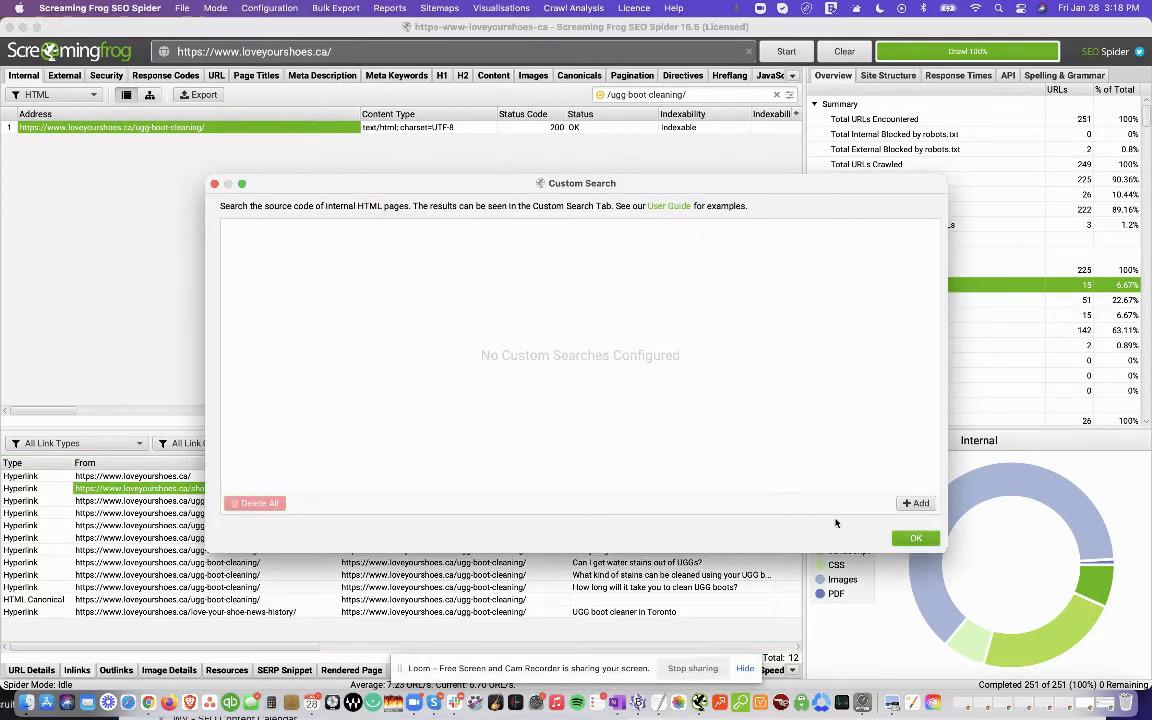
left_click(917, 504)
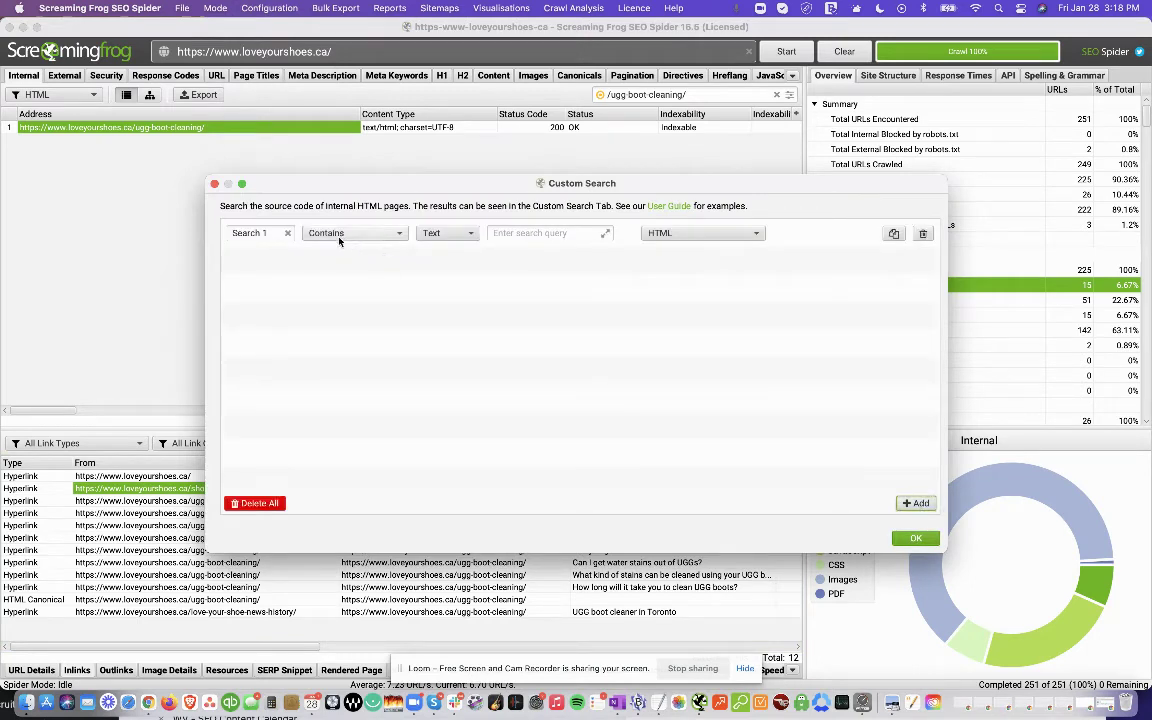
left_click(527, 231)
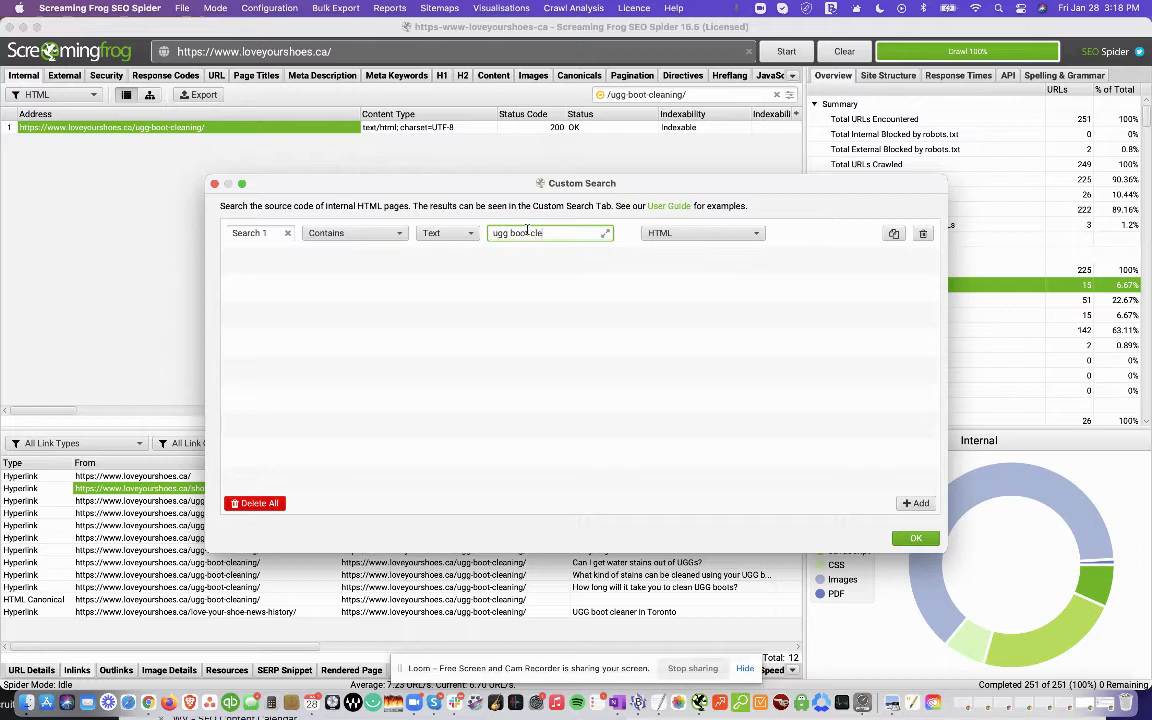
left_click(700, 233)
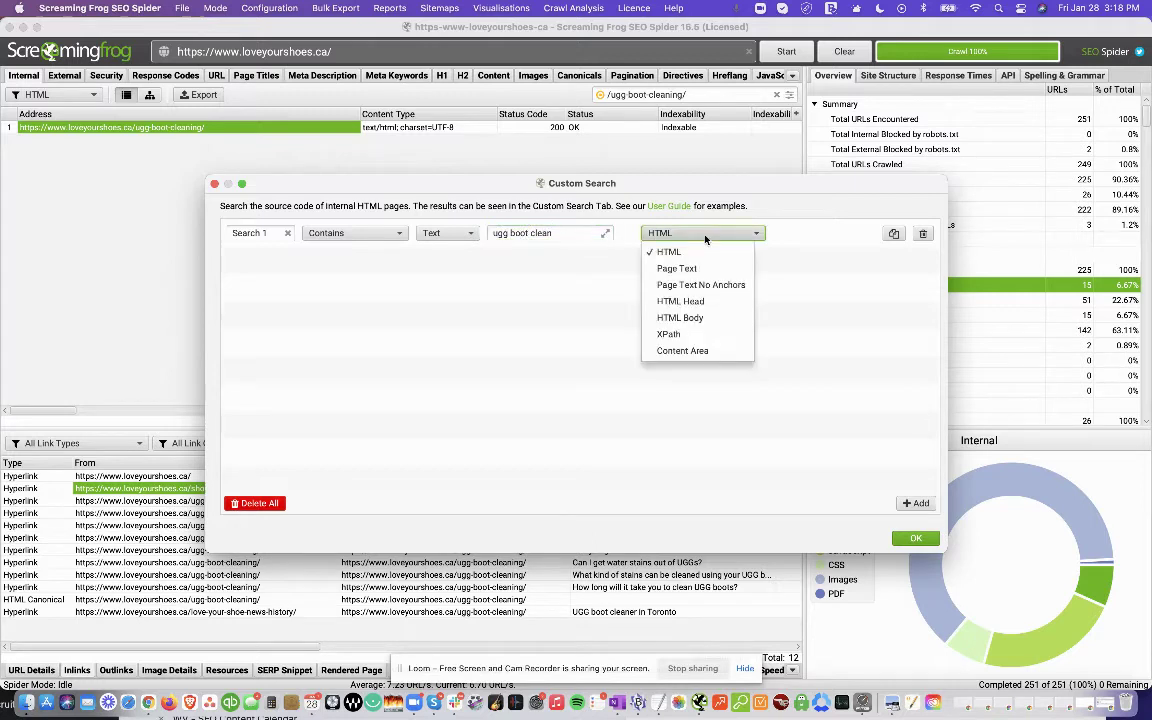
left_click(683, 352)
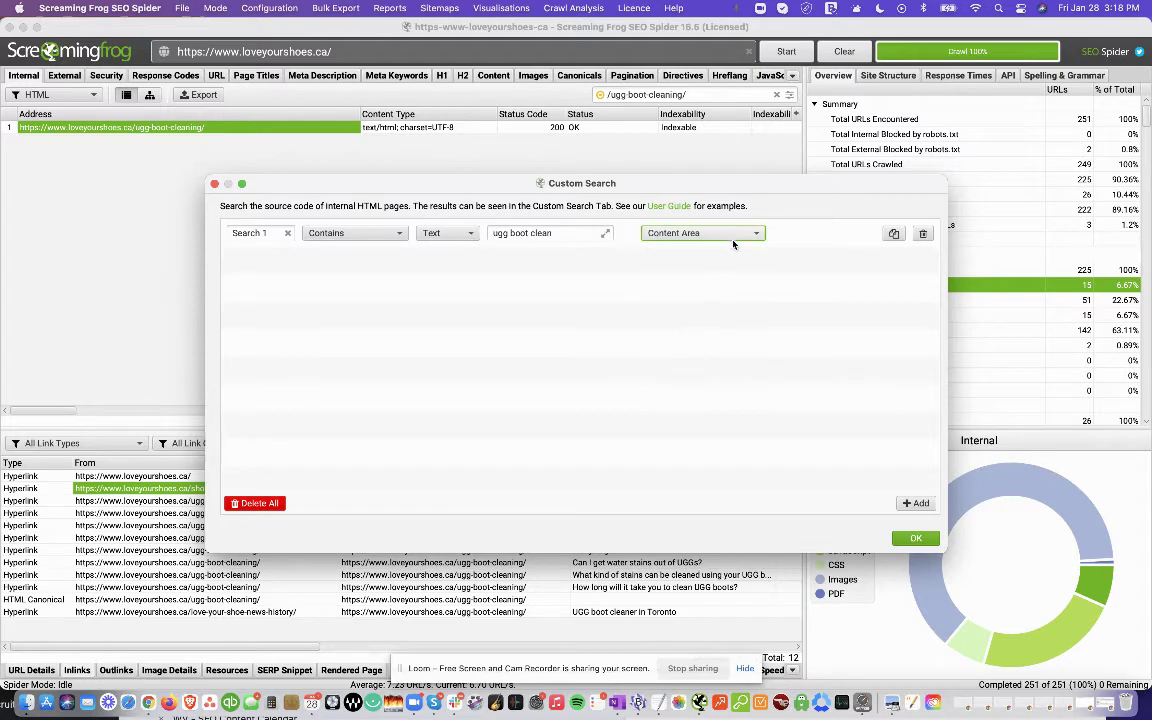
left_click(914, 537)
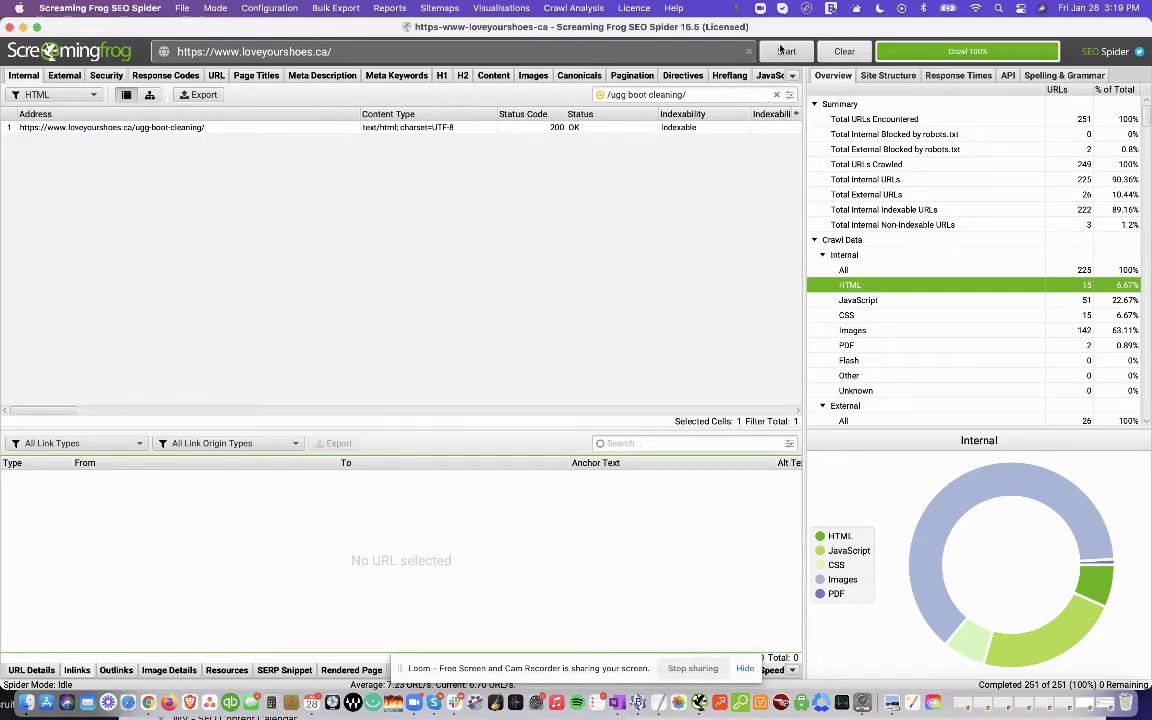
left_click(148, 703)
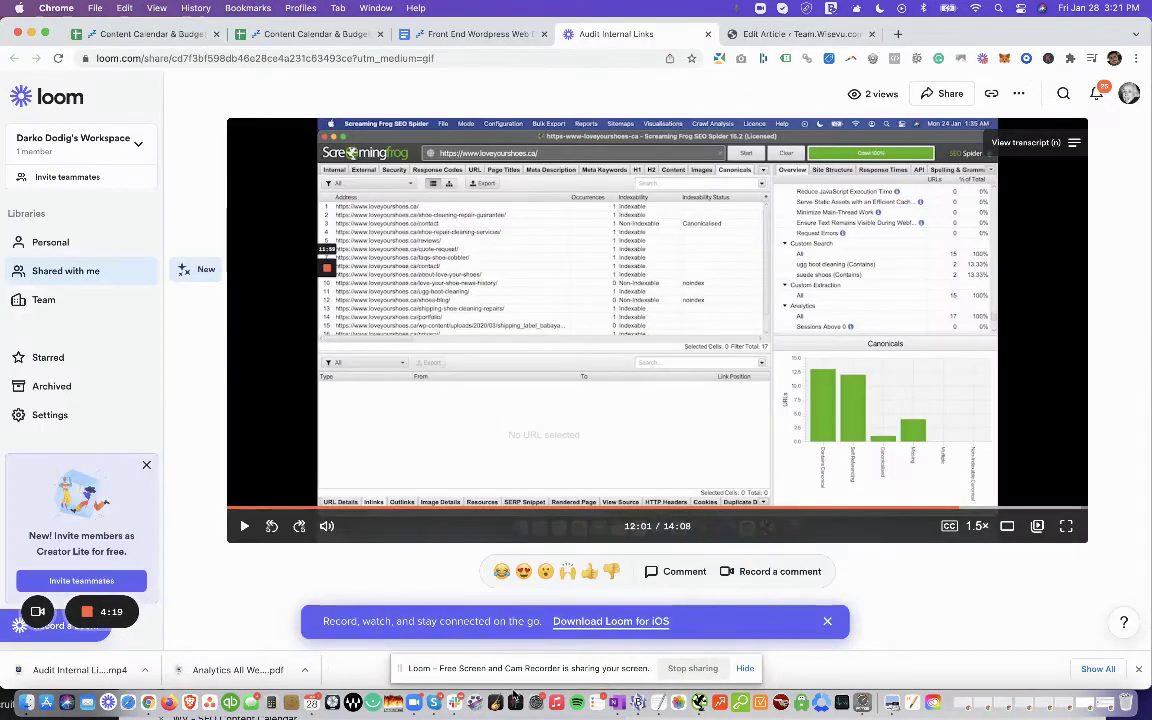
left_click(637, 703)
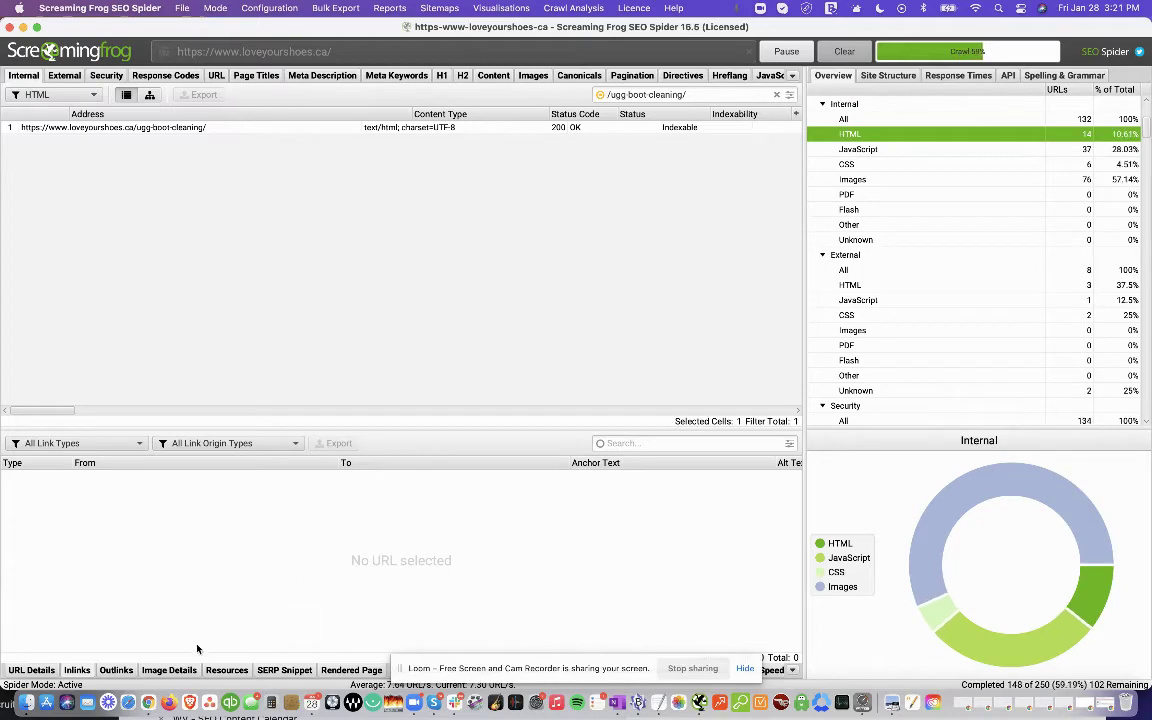
left_click(148, 703)
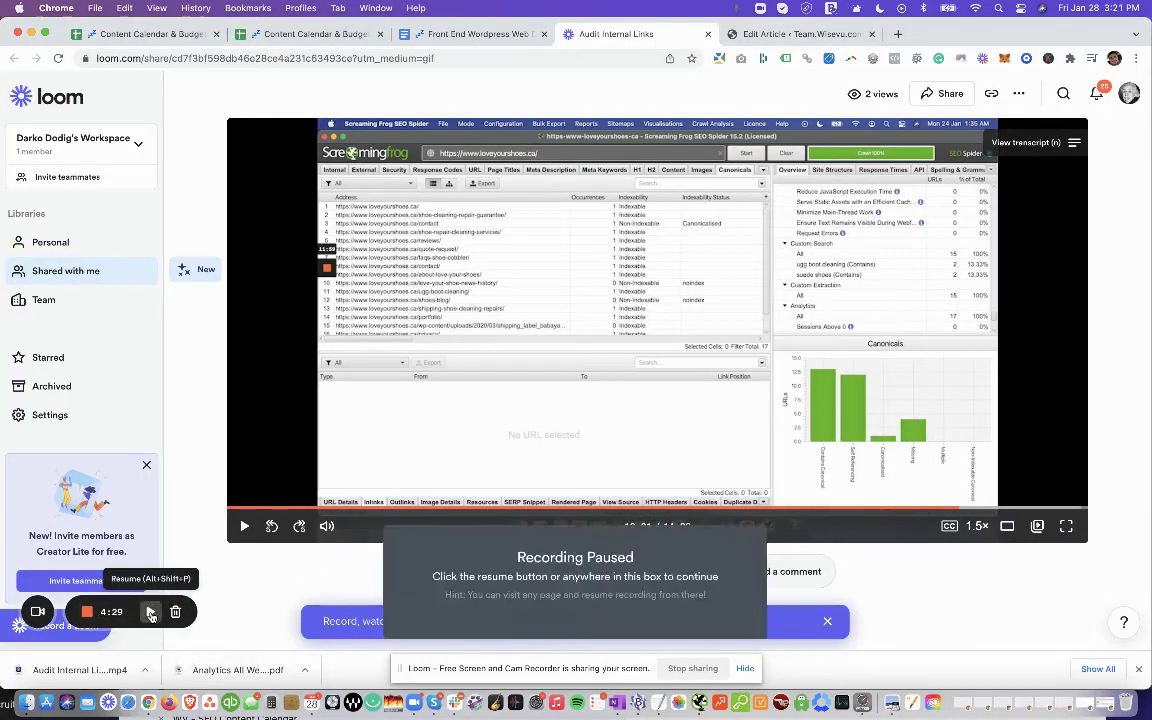
left_click(151, 614)
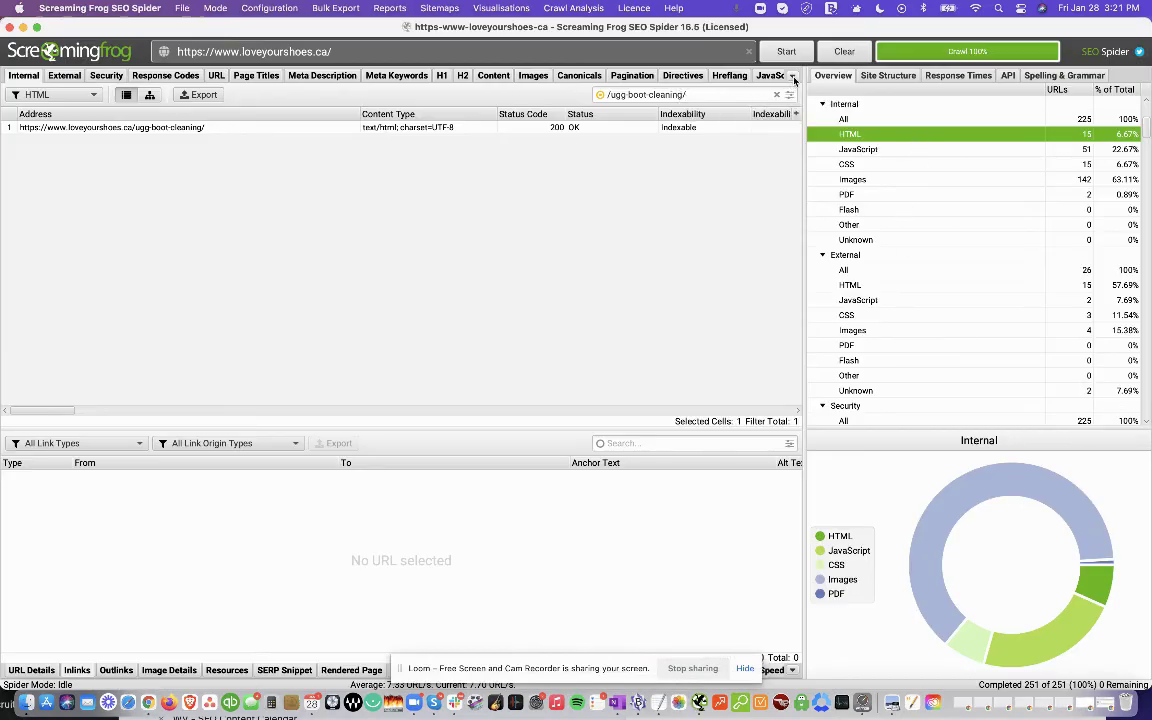
Show the Custom Search results and select the "Search 1 (Contains)" filter in the crawl overview
left_click(793, 77)
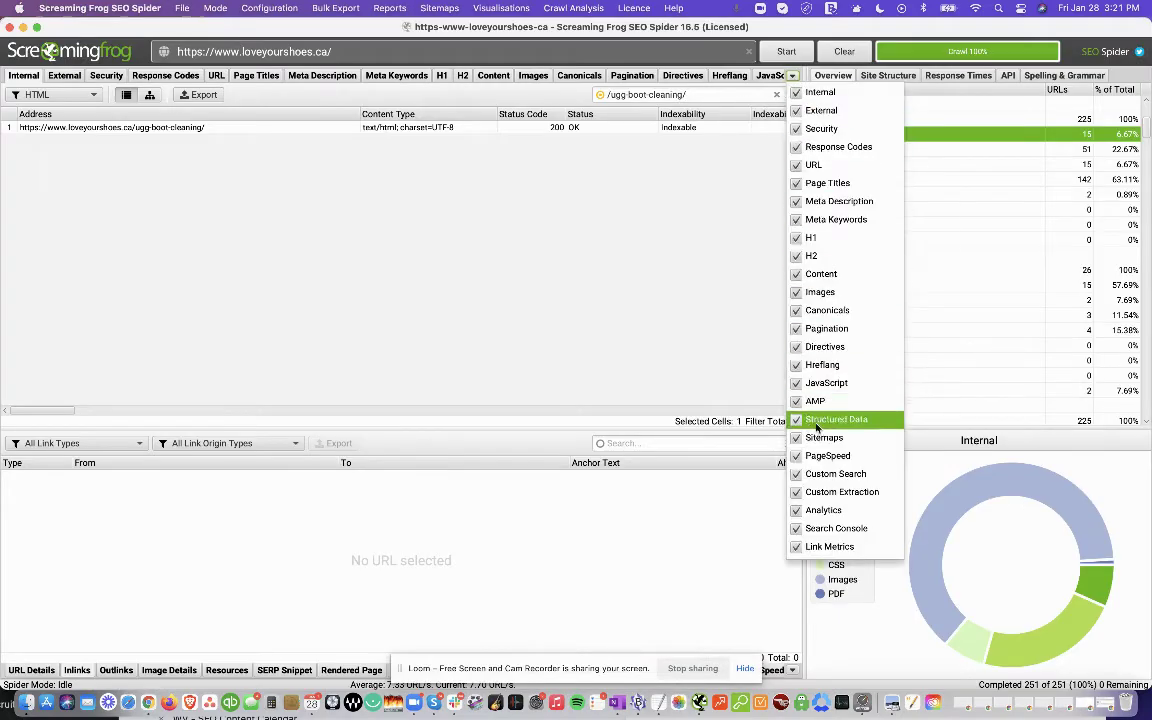
left_click(831, 475)
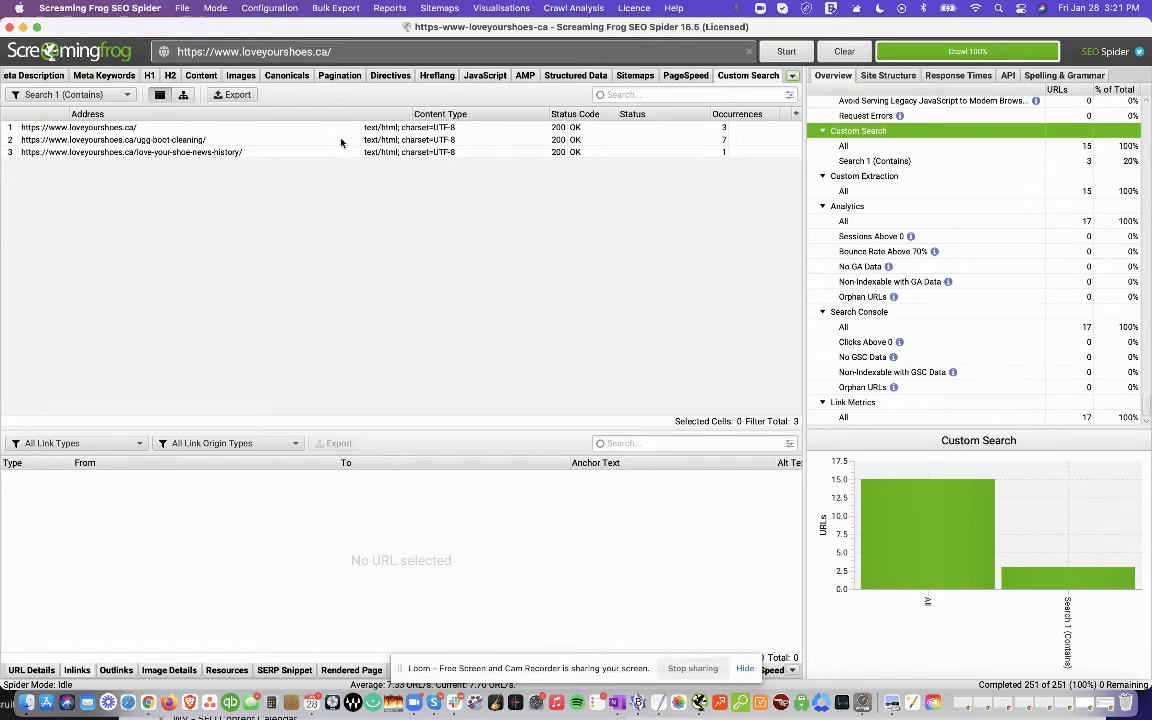
scroll(967, 182, "up", 15)
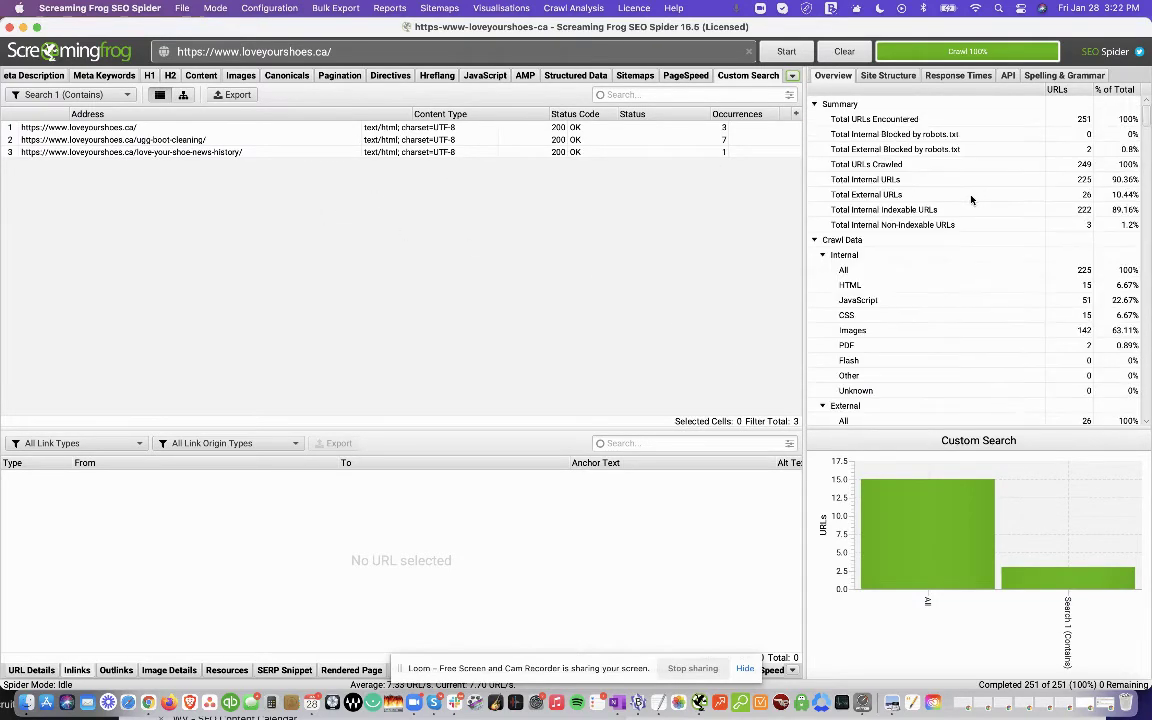
scroll(970, 197, "down", 20)
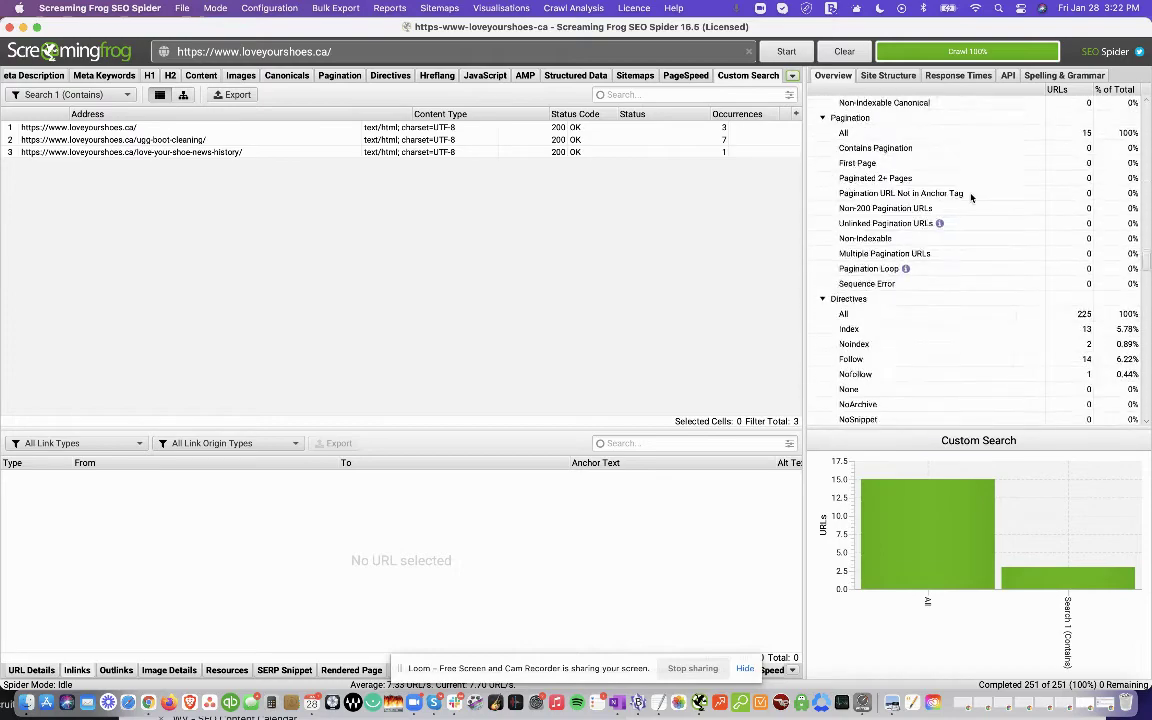
scroll(970, 197, "down", 15)
left_click(873, 174)
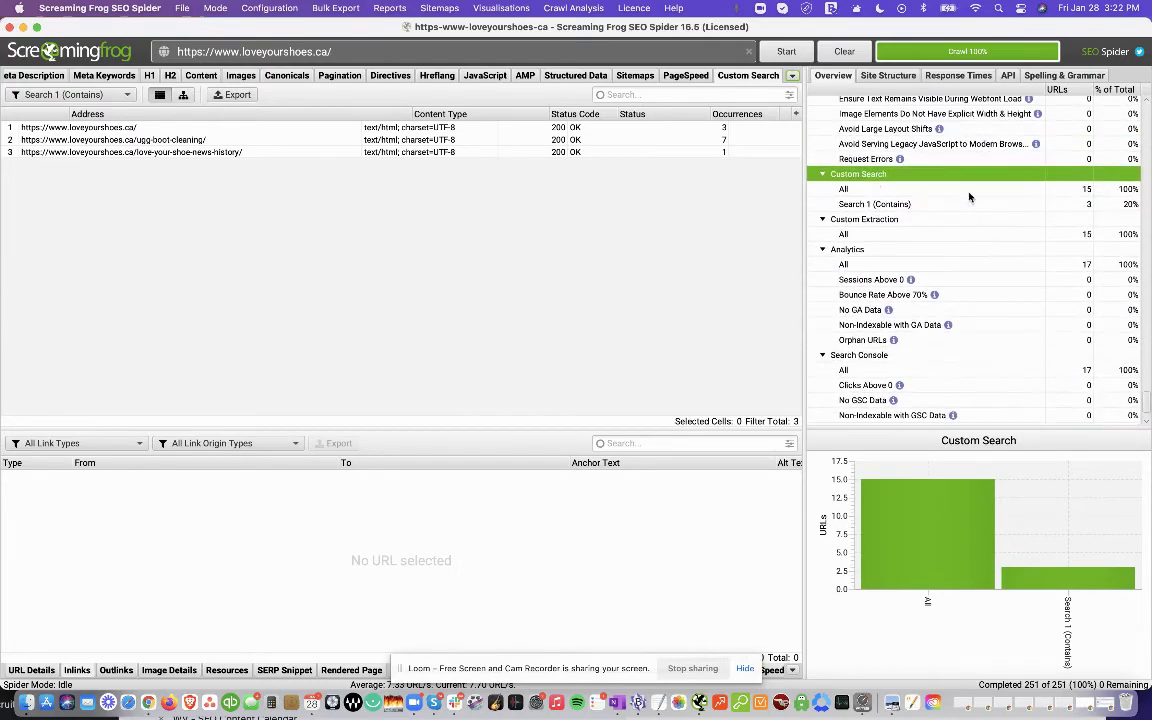
left_click(866, 204)
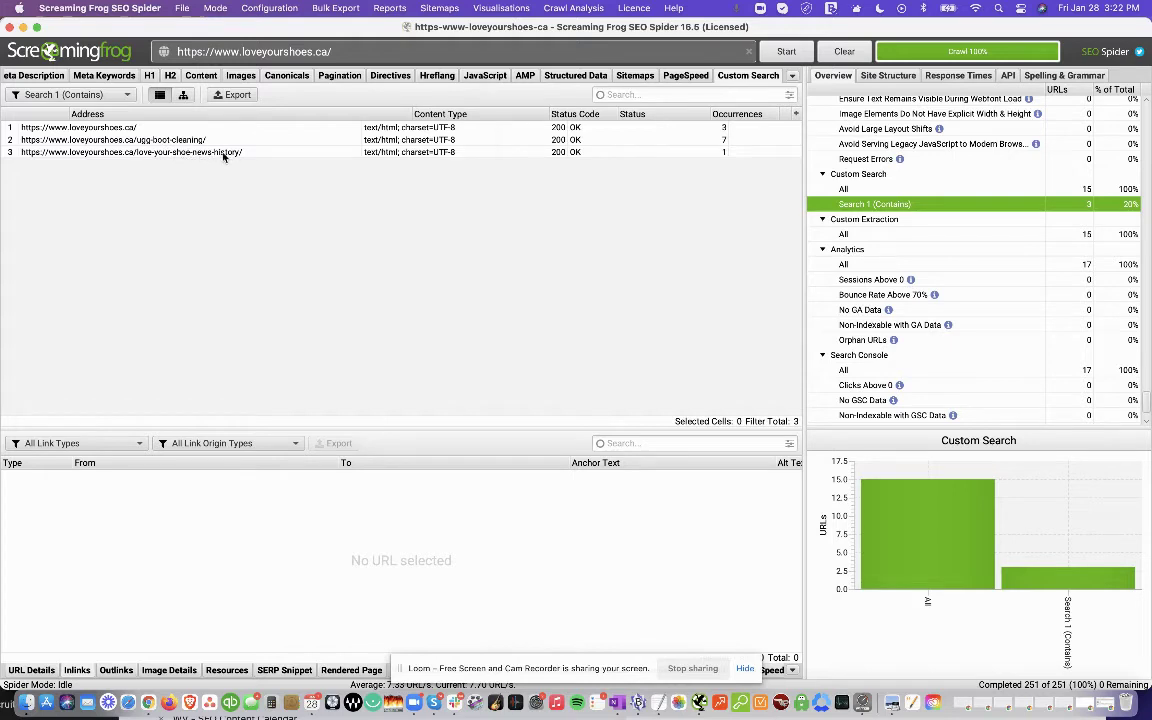
Review the text and Content Area settings of the configured custom search and close its configuration
left_click(243, 8)
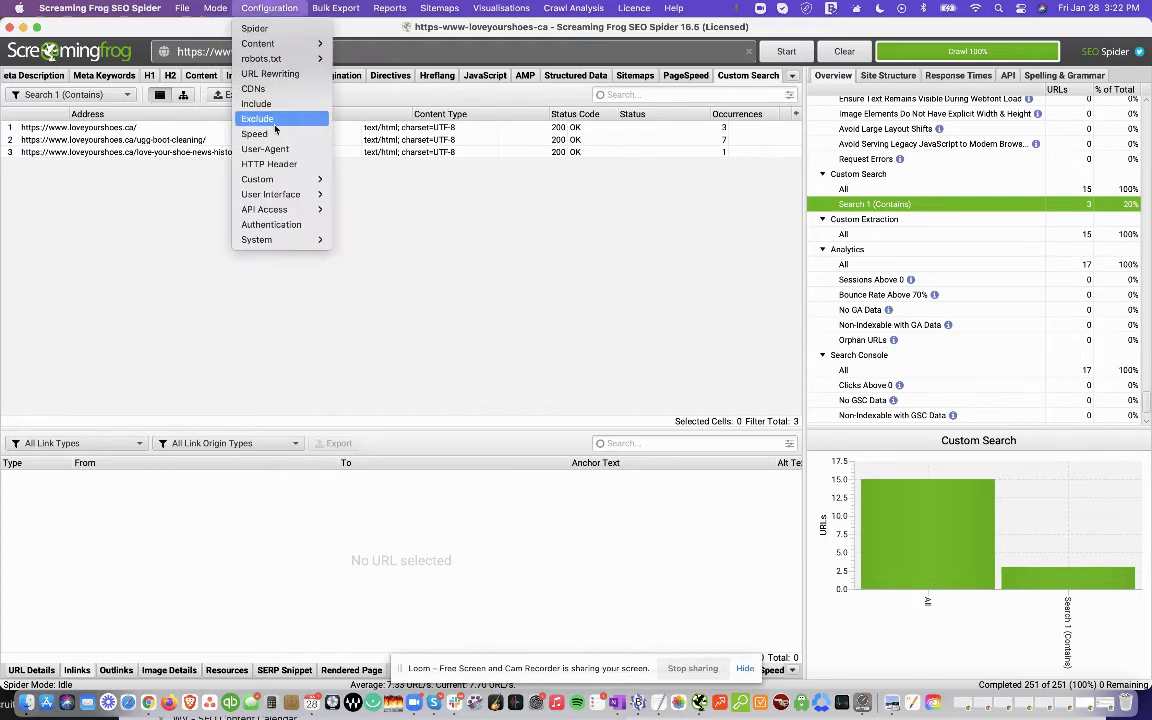
left_click(353, 179)
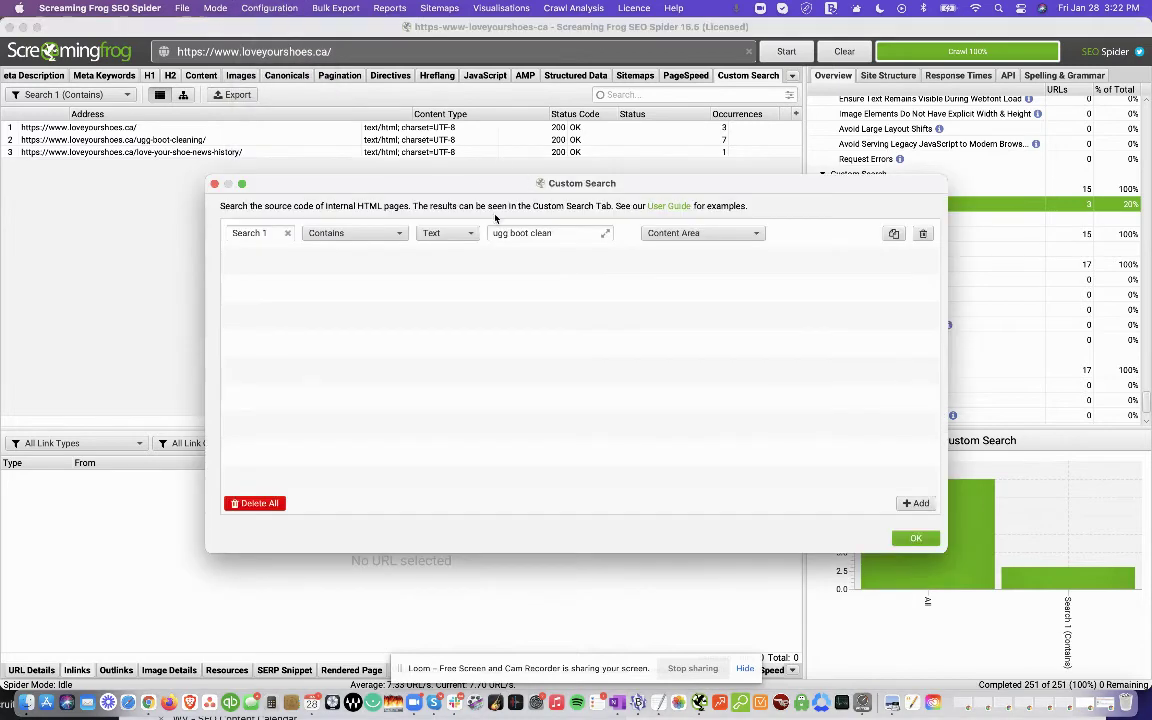
left_click(214, 184)
Check the love-your-shoe-news-history result's inlinks, and open the homepage result in the browser
left_click(166, 153)
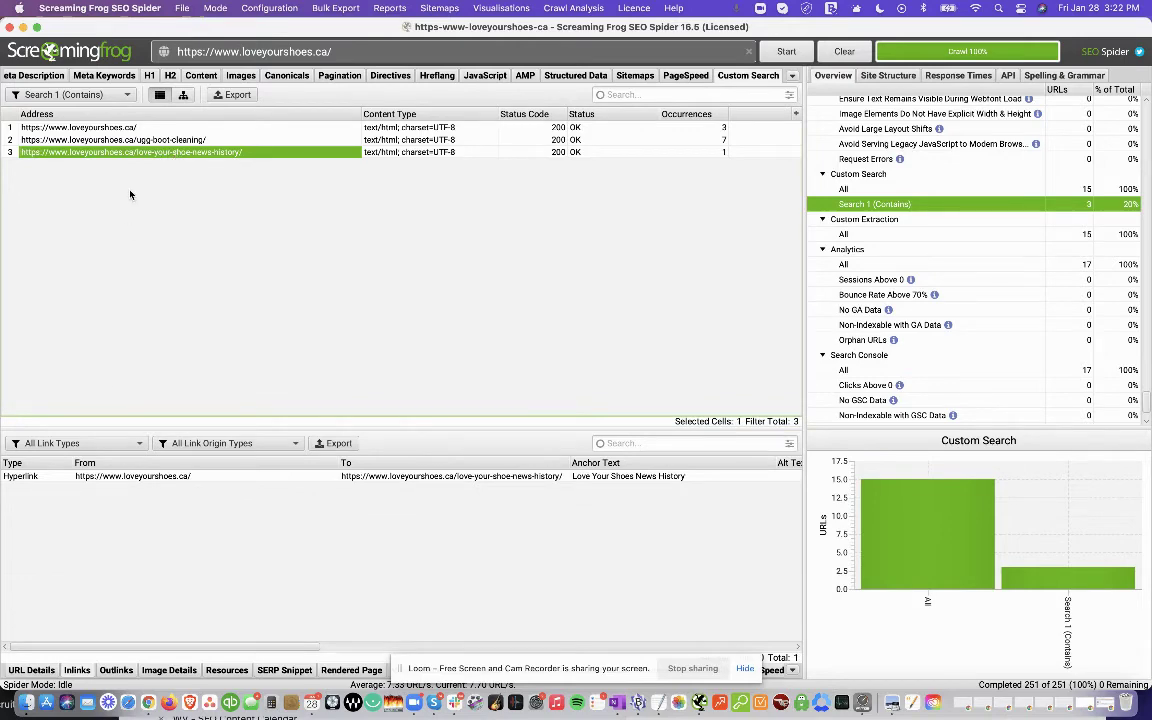
right_click(142, 155)
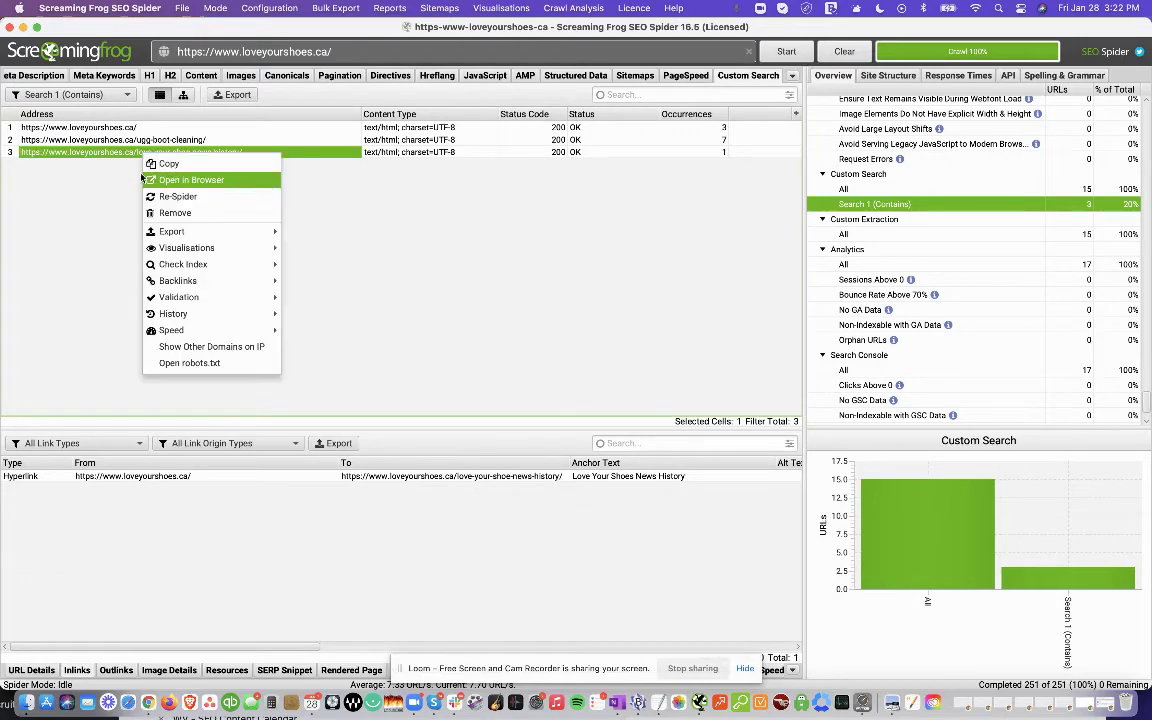
left_click(116, 129)
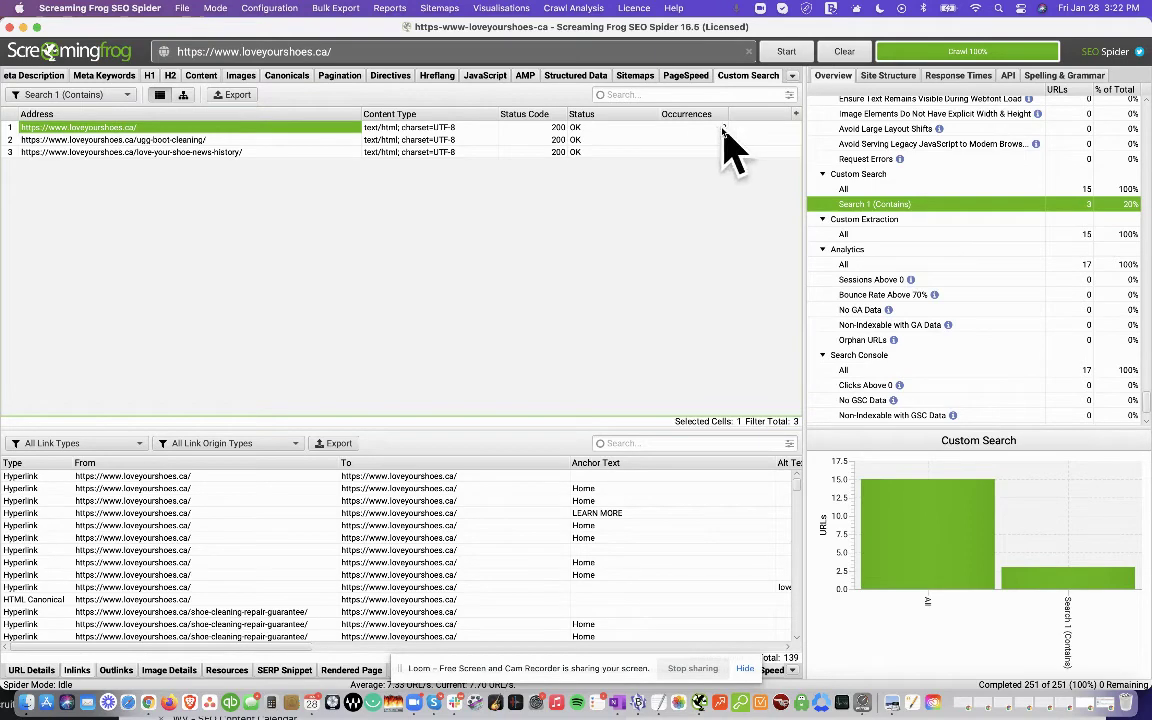
right_click(157, 139)
left_click(143, 126)
right_click(155, 129)
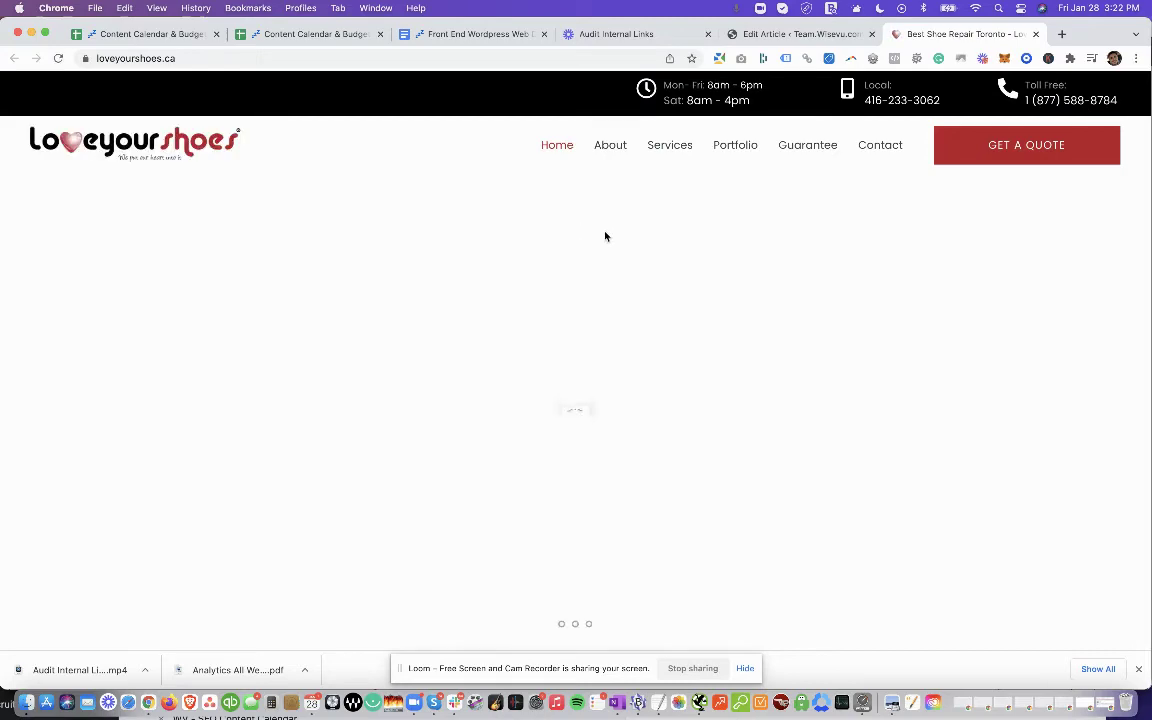
Find "ugg boot clean" on the homepage and highlight "ugg boot cleaning" in the paragraph under "Our Ugg Cleaning Process"
key("super+f")
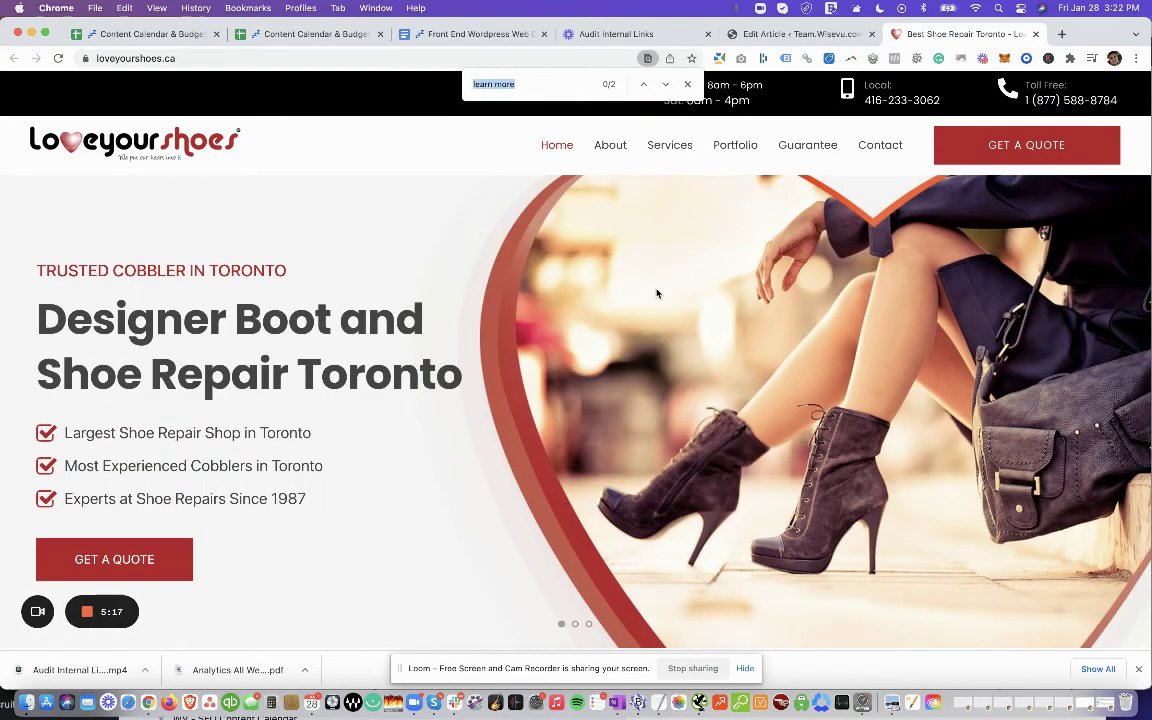
type("ugg boot clea")
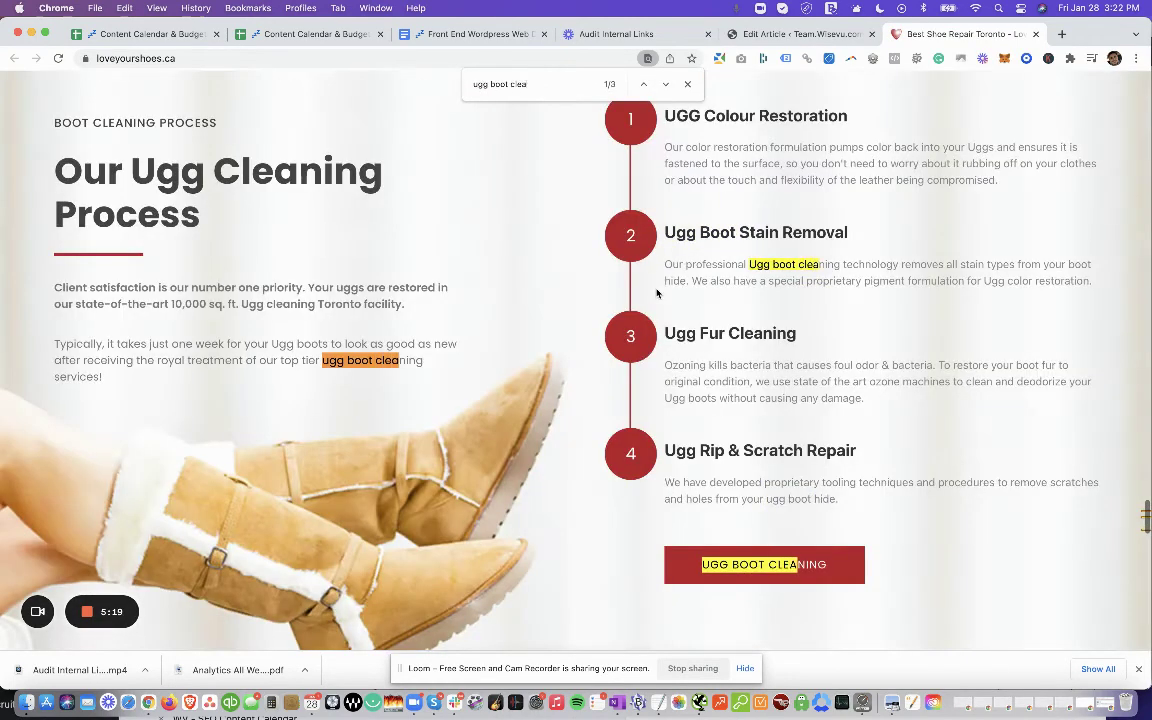
type("n")
left_click_drag(322, 362, 427, 365)
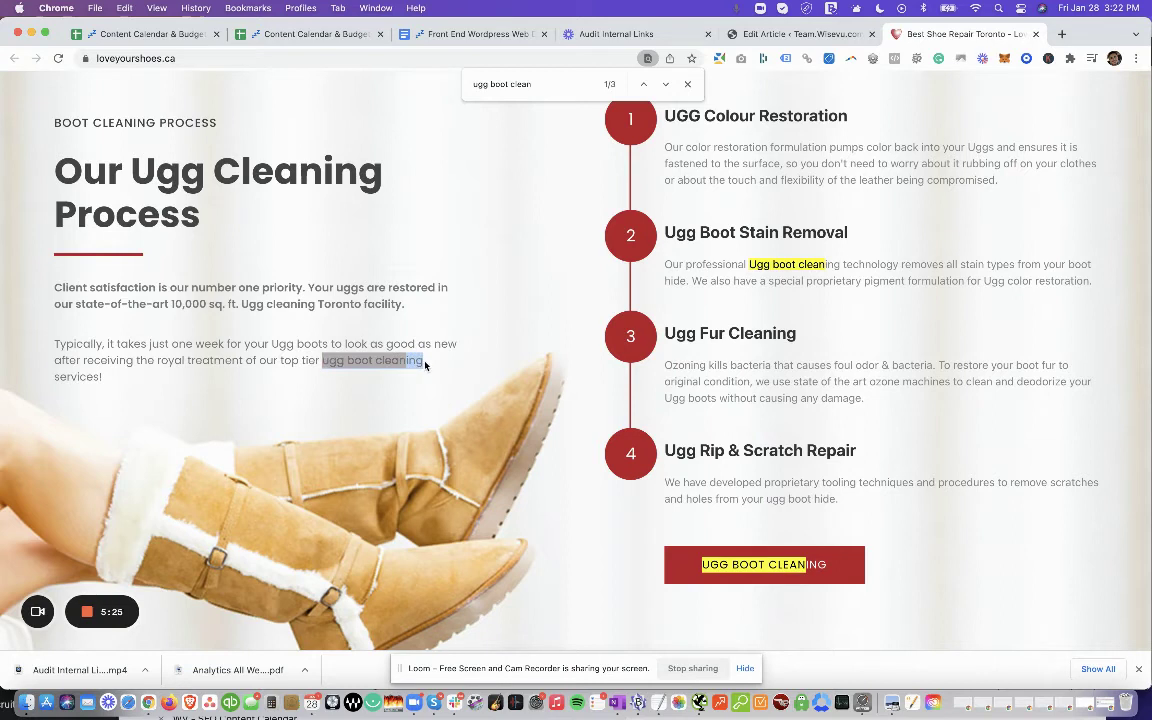
left_click(423, 361)
left_click_drag(411, 361, 325, 363)
left_click(452, 361)
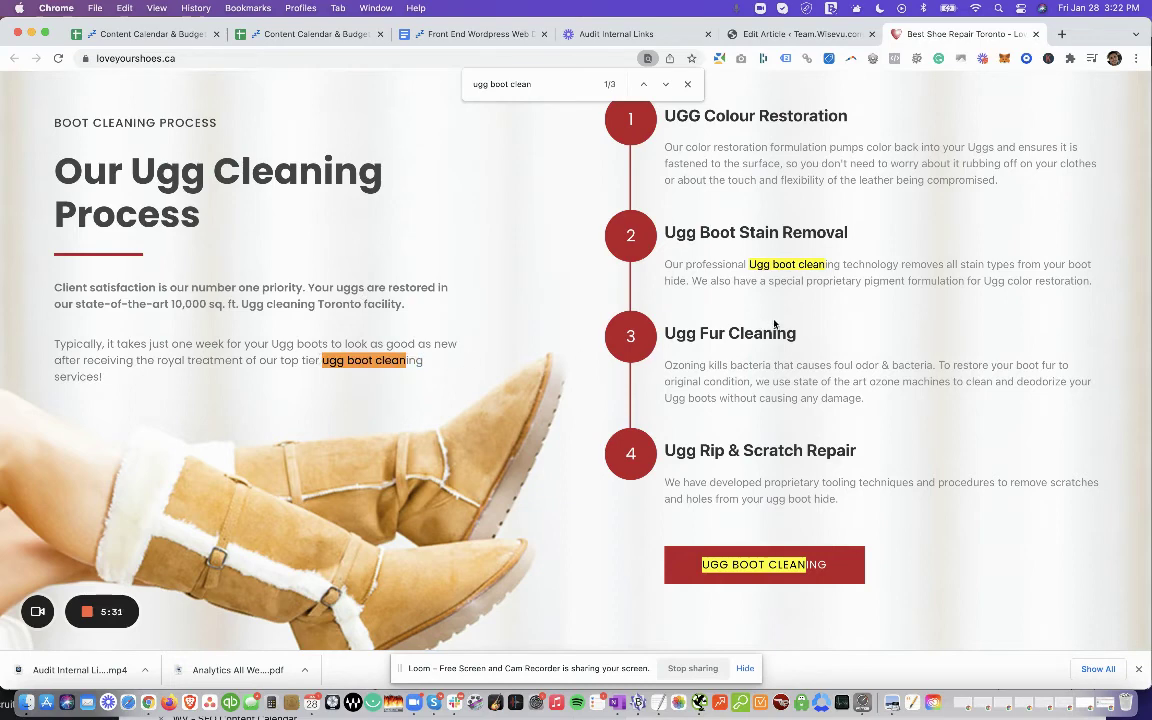
Examine the "Ugg boot cleaning" mention under "Ugg Boot Stain Removal" by highlighting its wording, and compare it with the linked button below
scroll(700, 290, "up", 1)
left_click_drag(749, 276, 842, 275)
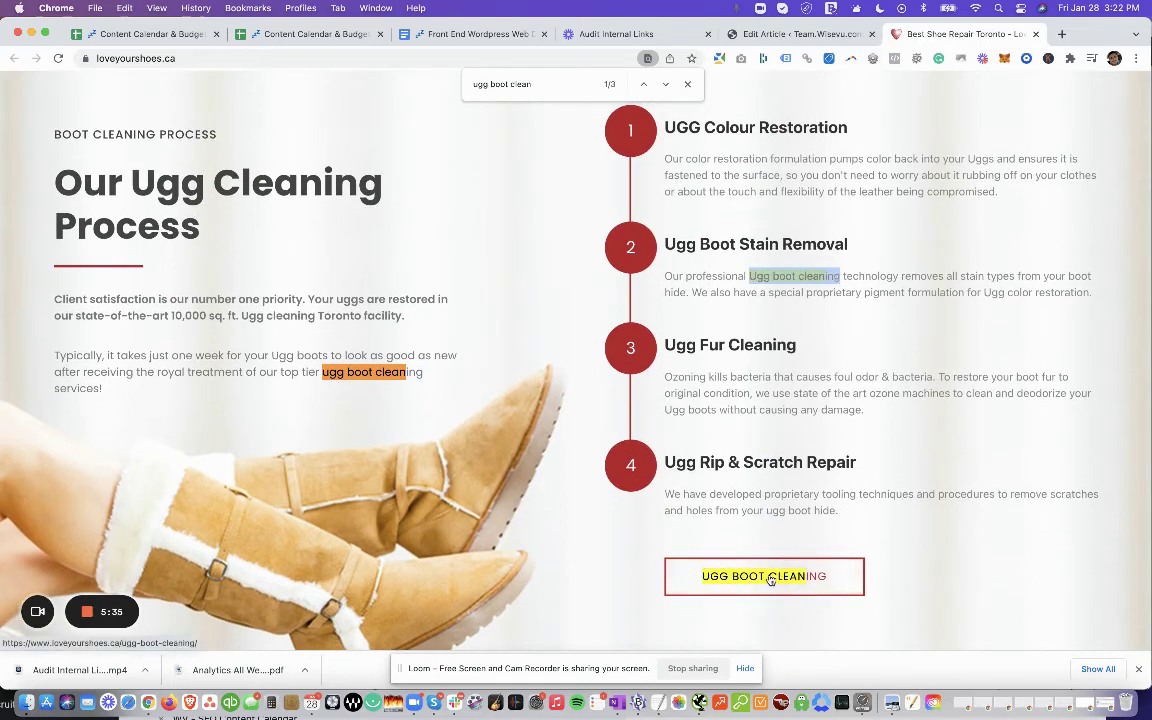
scroll(765, 560, "up", 2)
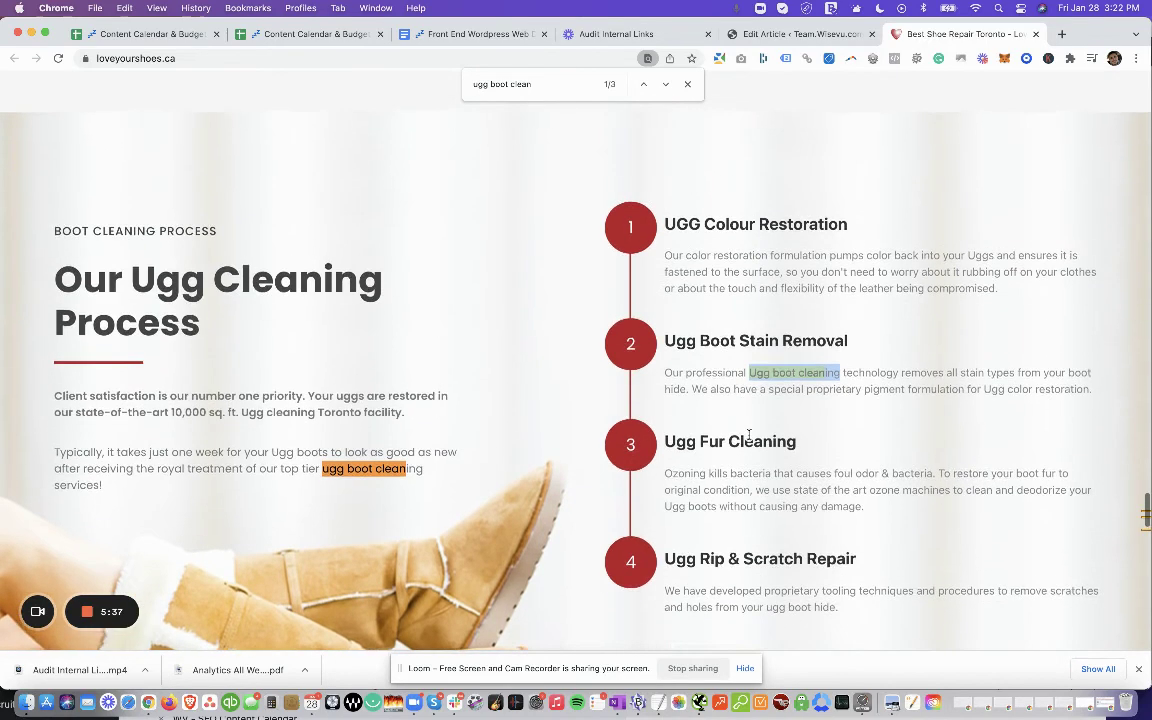
scroll(853, 319, "down", 2)
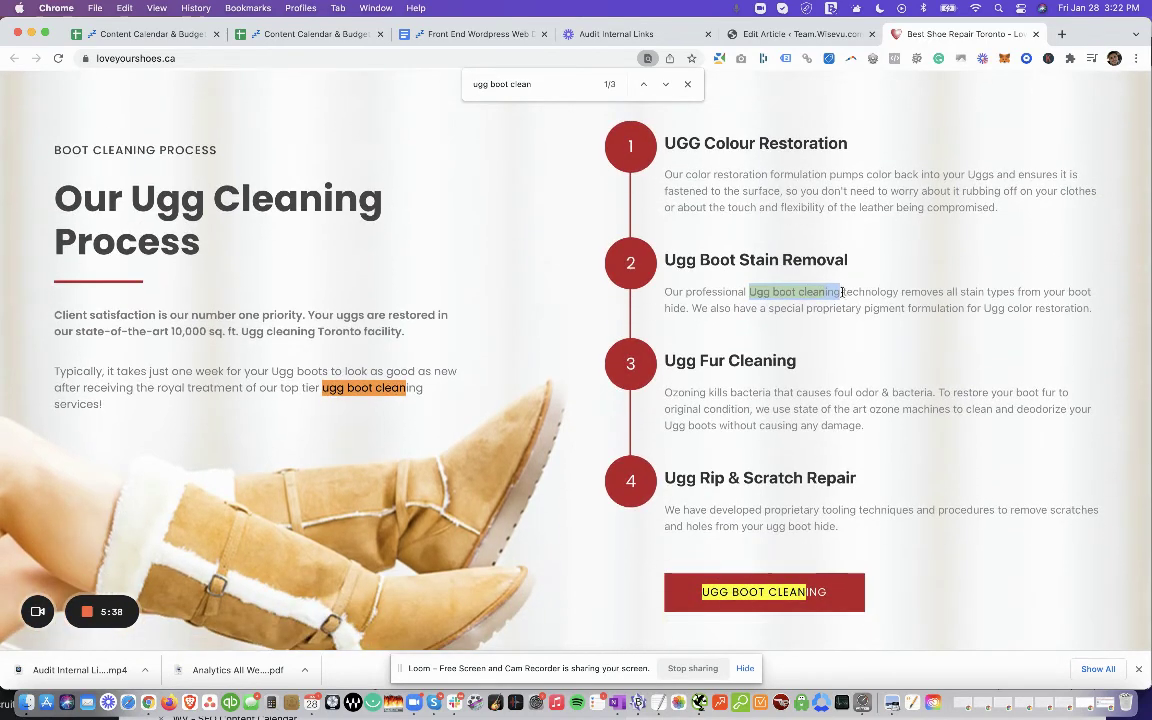
left_click(760, 262)
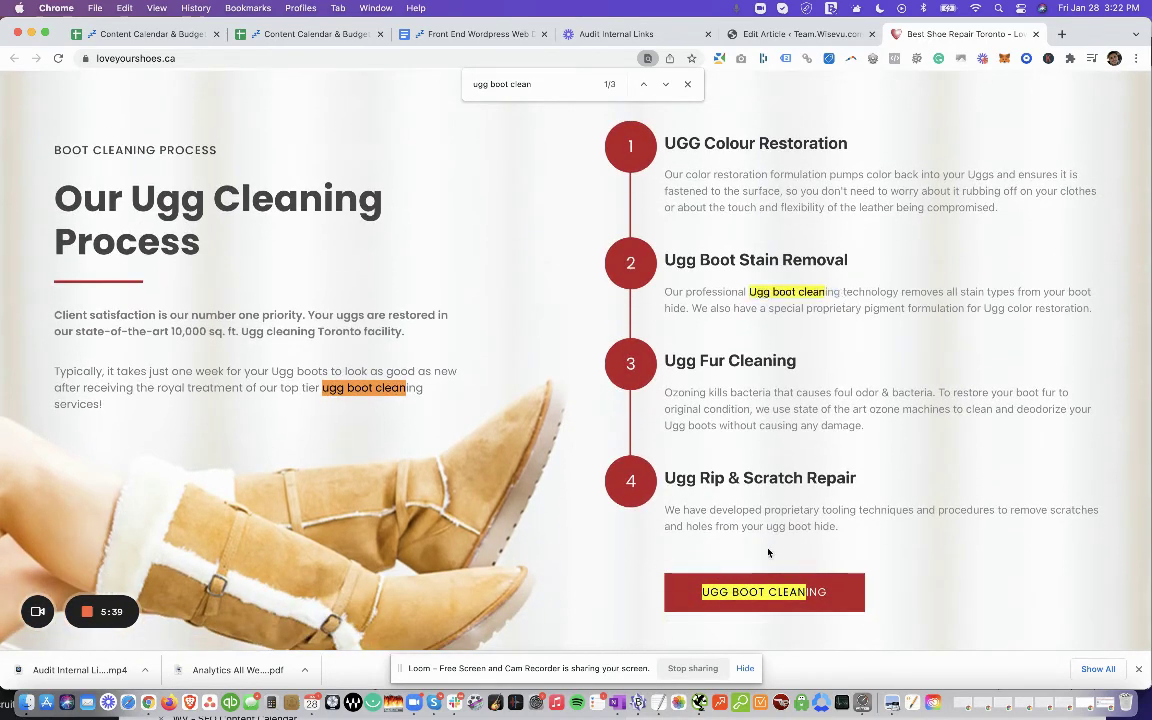
left_click_drag(837, 292, 751, 292)
left_click(810, 292)
scroll(430, 400, "up", 1)
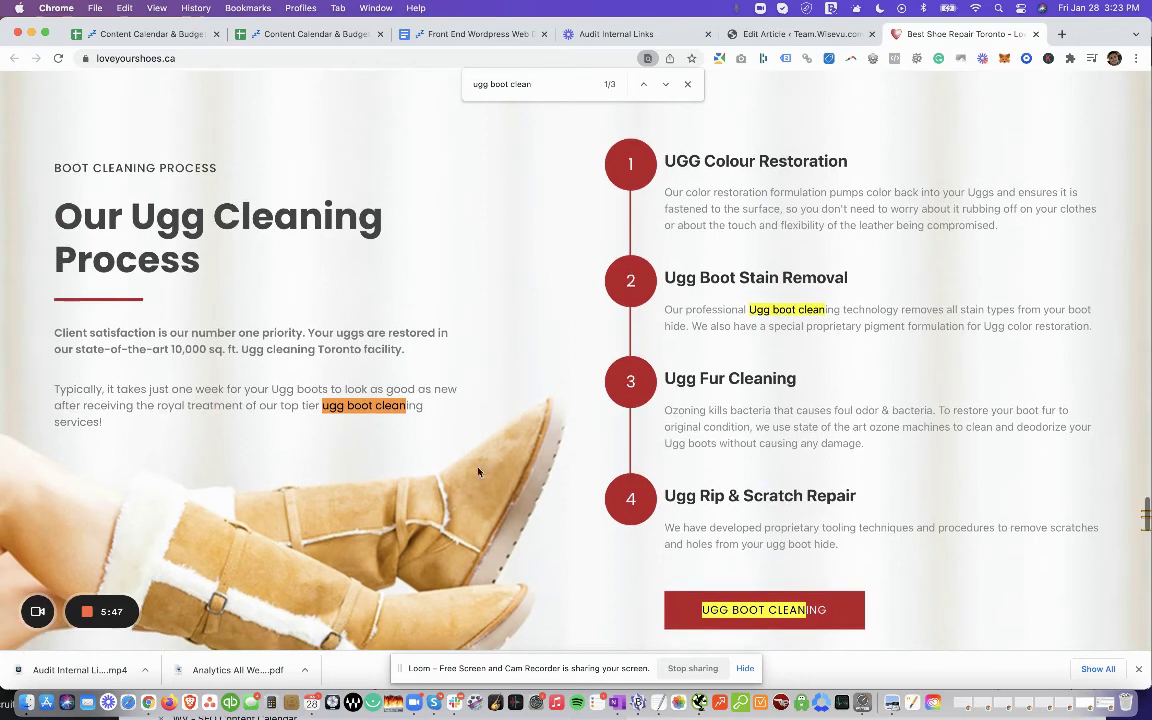
Recheck the custom search results in Screaming Frog and return to the homepage's Ugg cleaning section in the browser
left_click(699, 703)
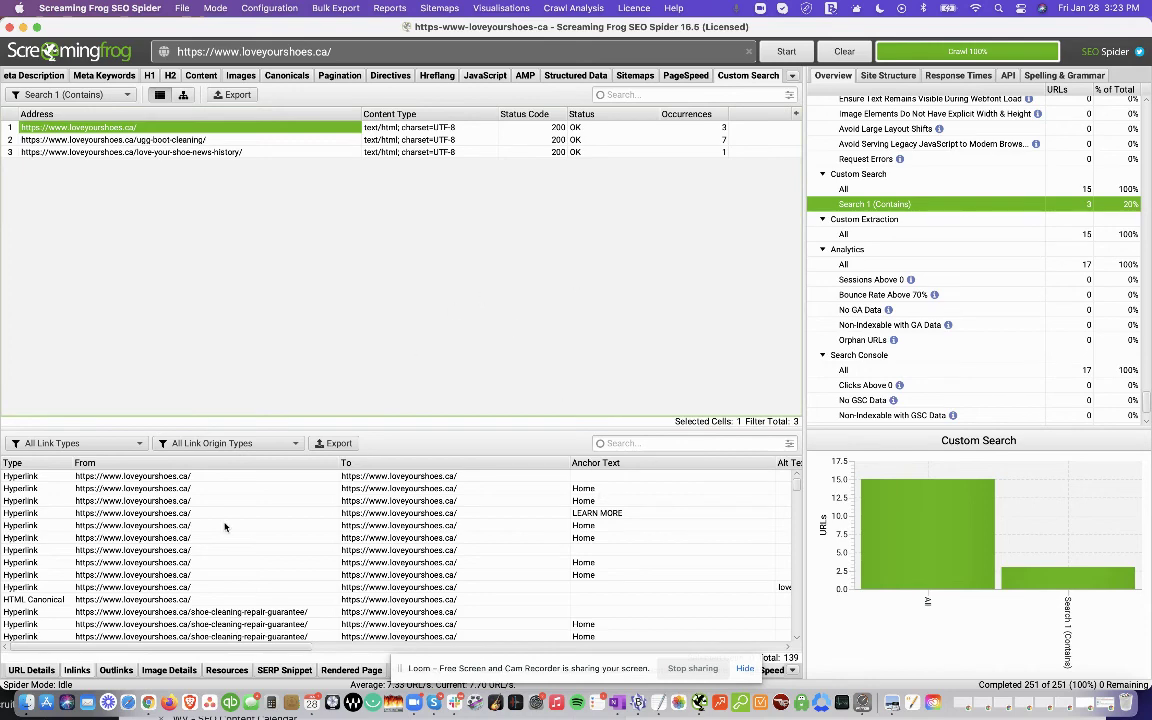
left_click(148, 702)
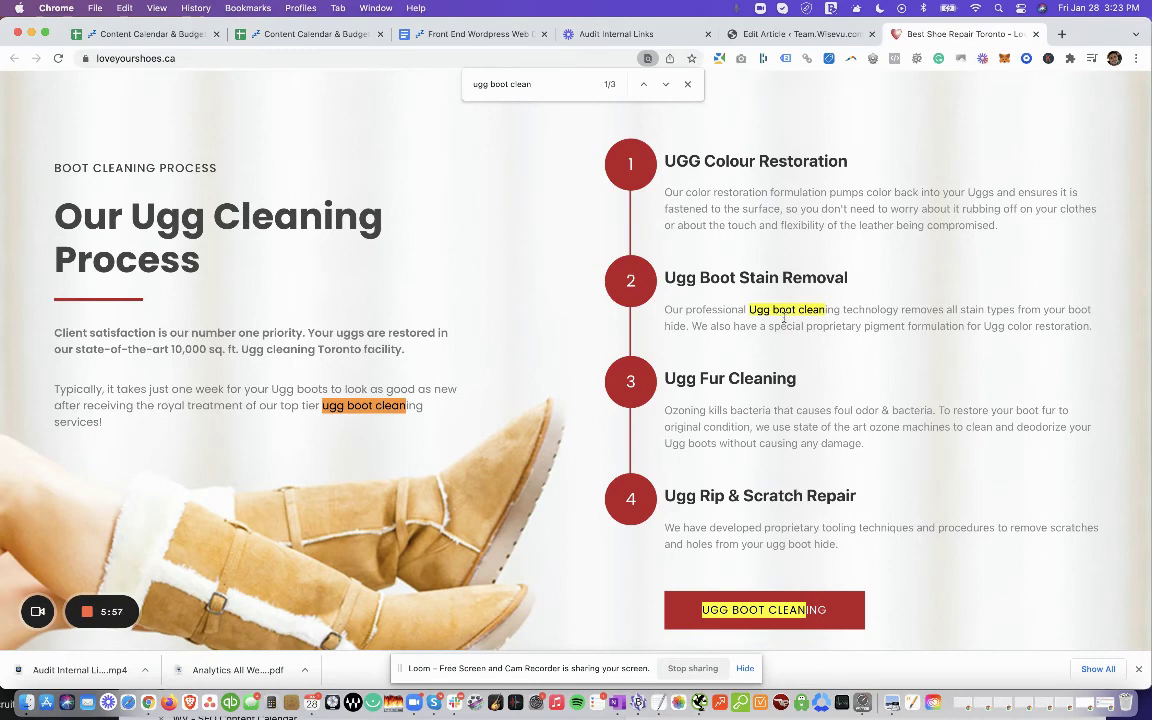
scroll(795, 265, "up", 1)
scroll(797, 267, "down", 2)
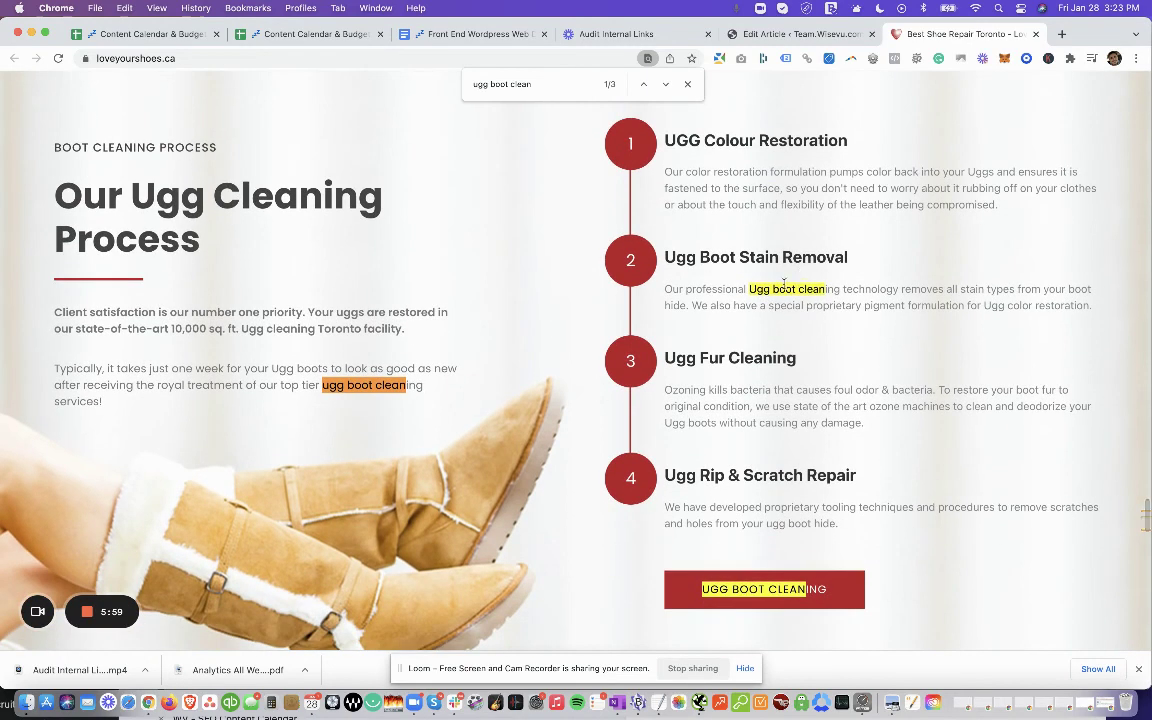